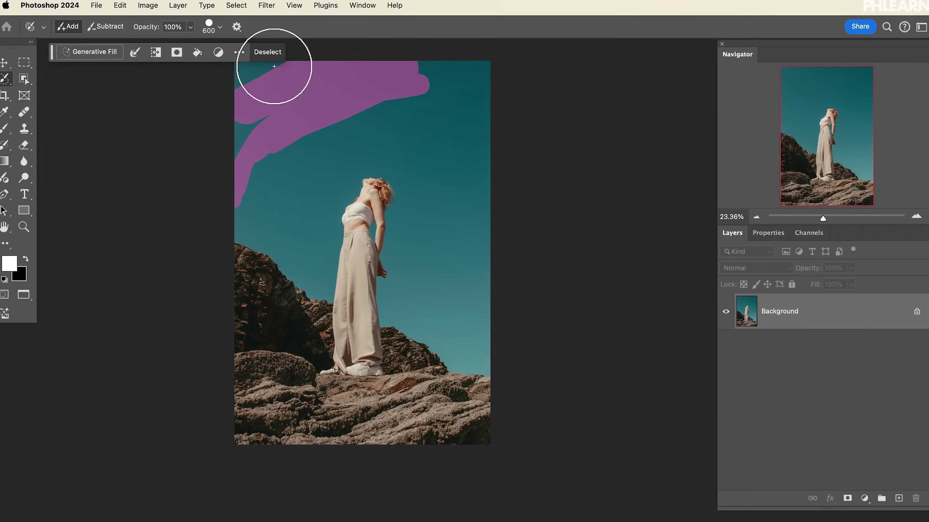
Paint rough selection strokes across the top of the photo and over the cable and doorway.
drag(274, 66, 331, 103)
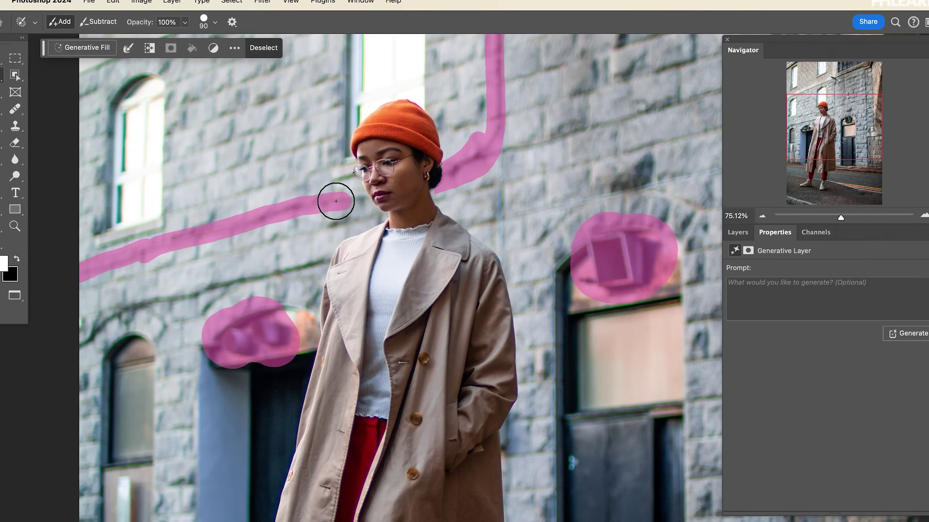
scroll(336, 201, up, 3)
drag(183, 215, 182, 265)
key(super+0)
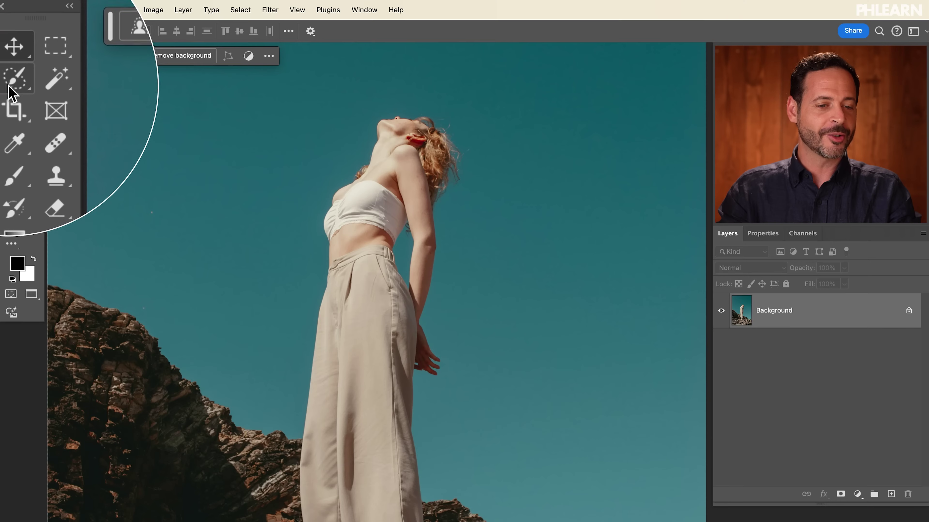
Pick the Selection Brush from the Lasso group, try the Magic Wand, then reopen the Lasso flyout.
right_click(4, 89)
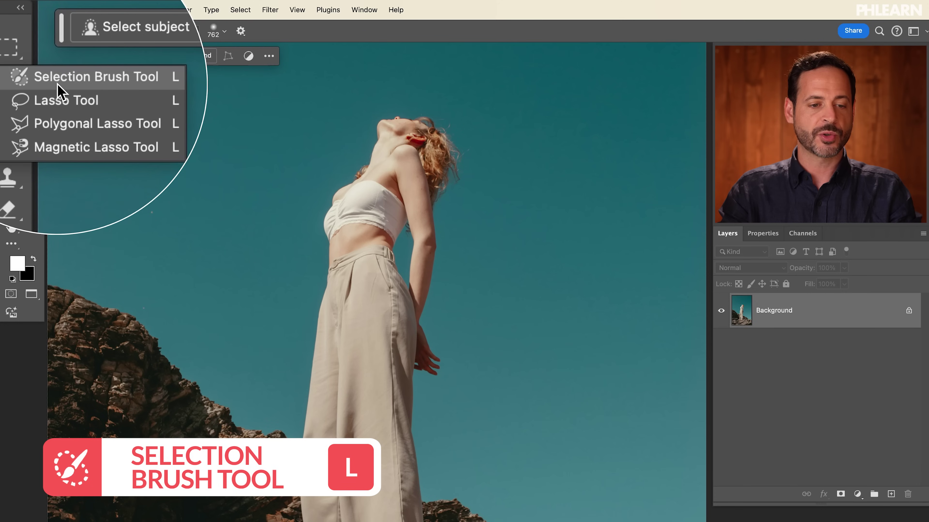
click(50, 91)
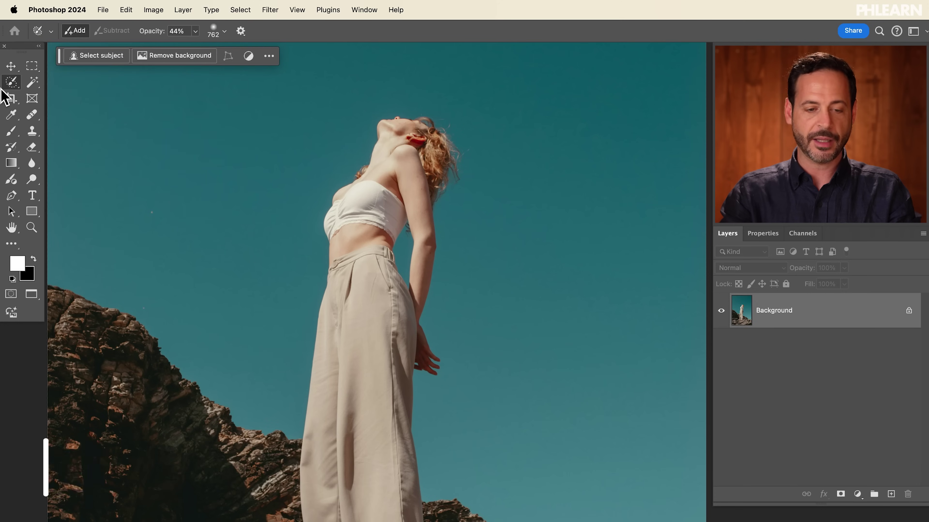
key(shift+l)
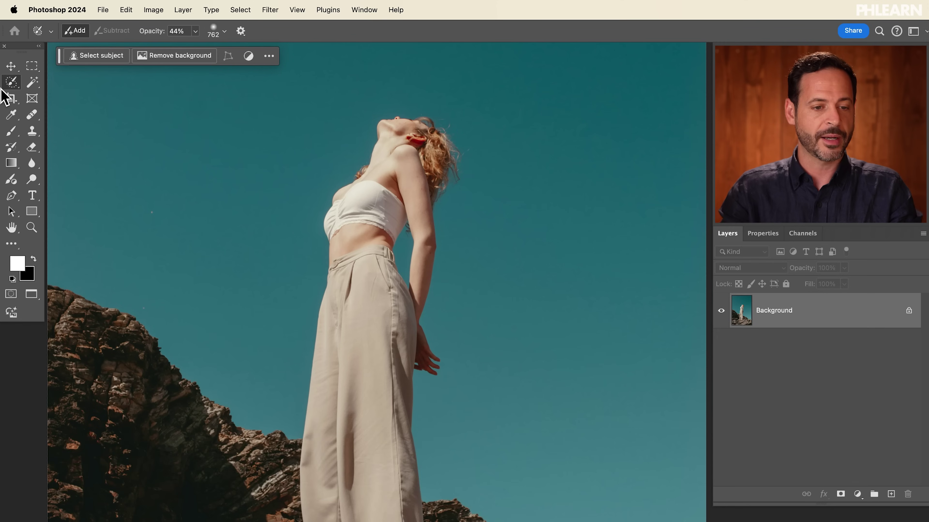
click(32, 83)
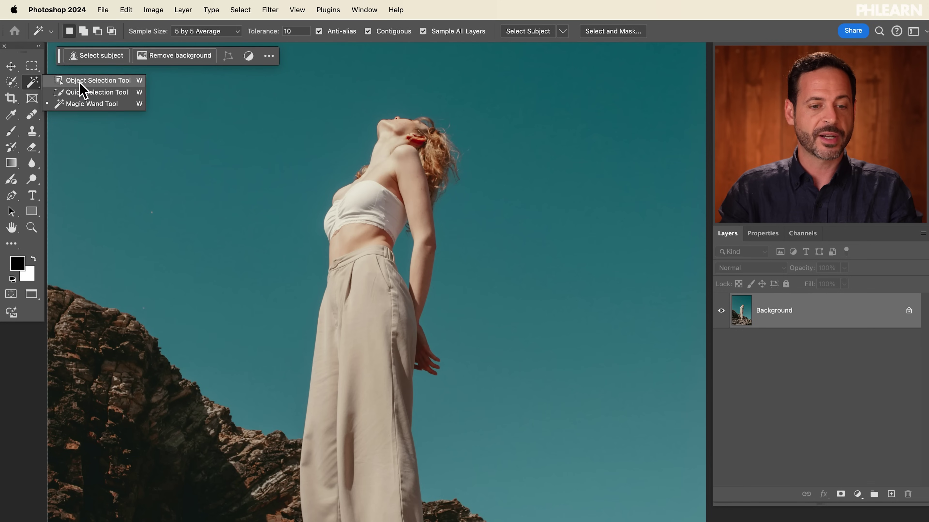
click(91, 104)
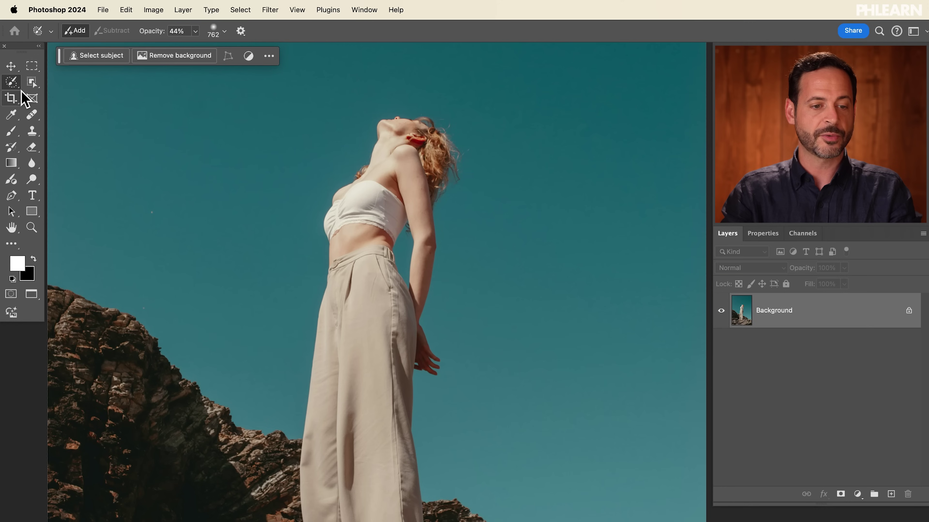
click(11, 82)
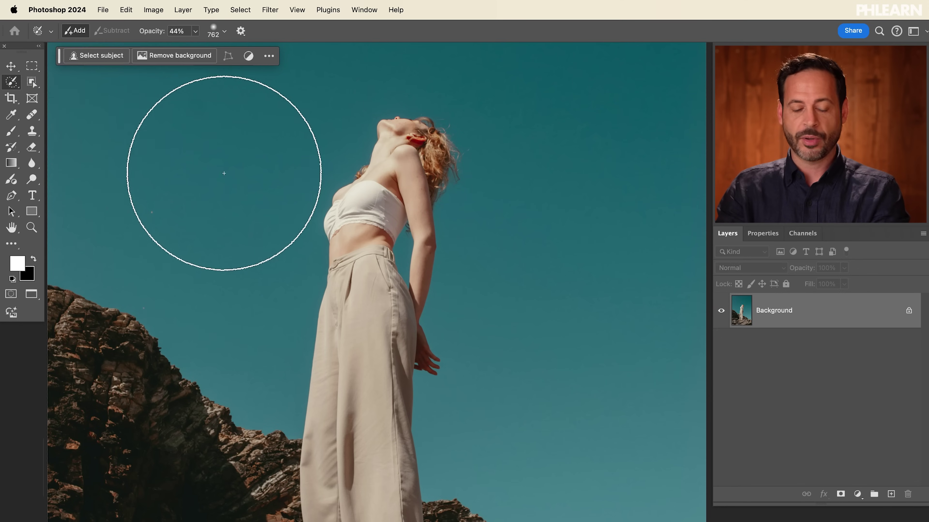
Set the Selection Brush to 100% overlay opacity, 300 px and 100% hardness, then paint a sky test stroke.
key(bracketleft)
key(bracketleft)
key(bracketleft)
key(bracketleft)
key(bracketleft)
key(bracketleft)
key(bracketleft)
key(bracketleft)
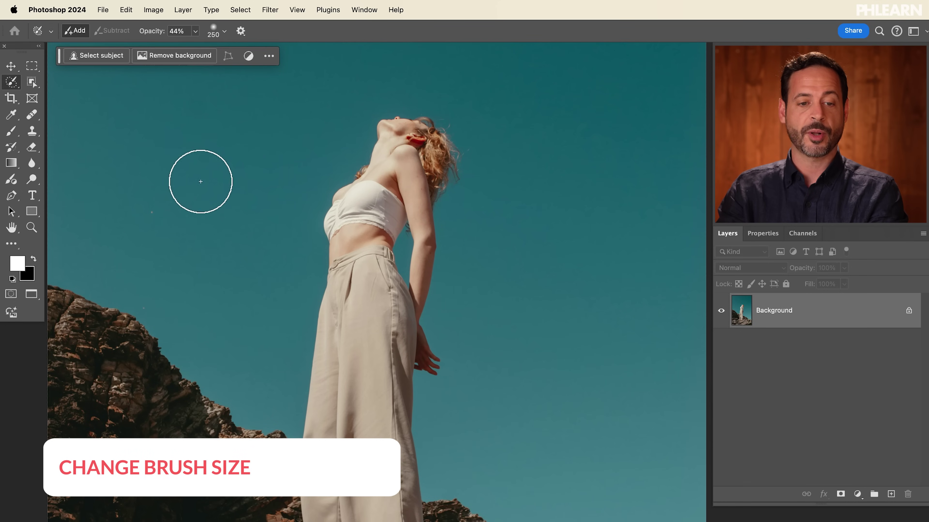
key(bracketright)
key(bracketright)
key(bracketleft)
key(bracketleft)
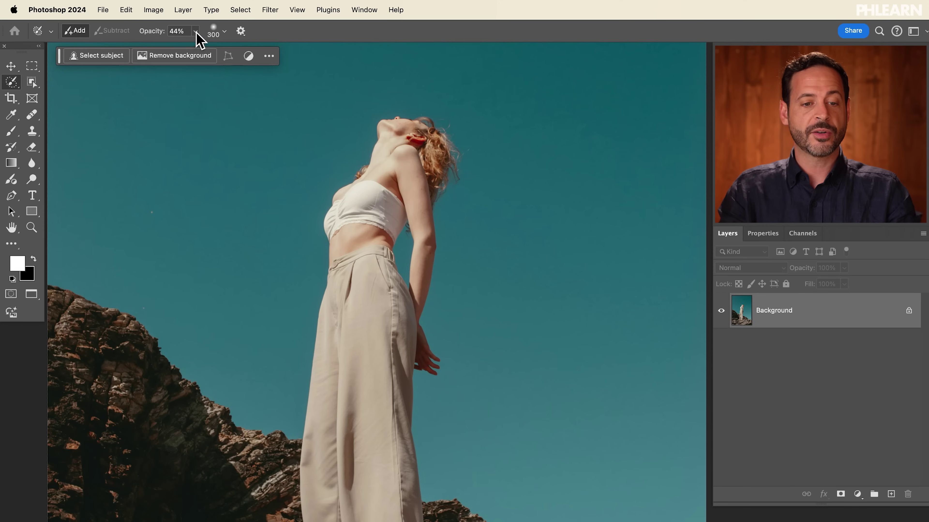
drag(196, 44, 225, 44)
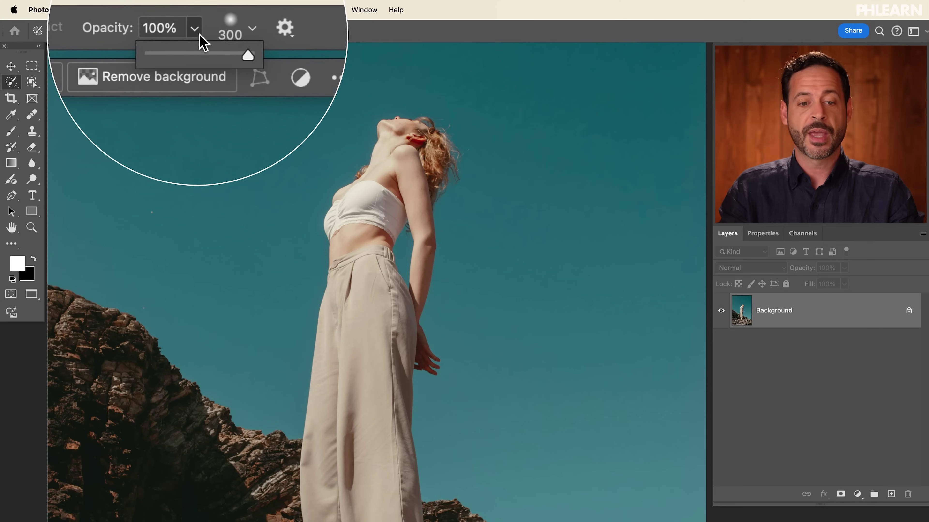
click(257, 27)
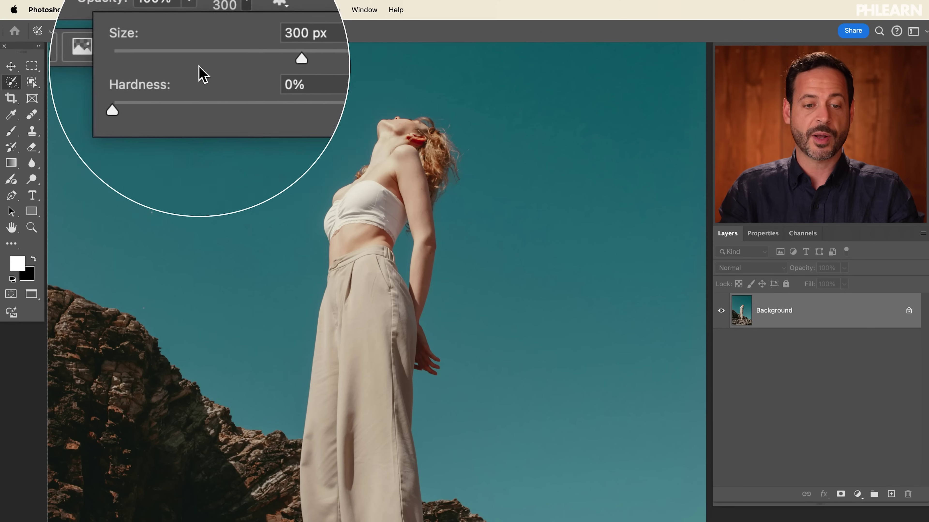
drag(159, 94, 285, 88)
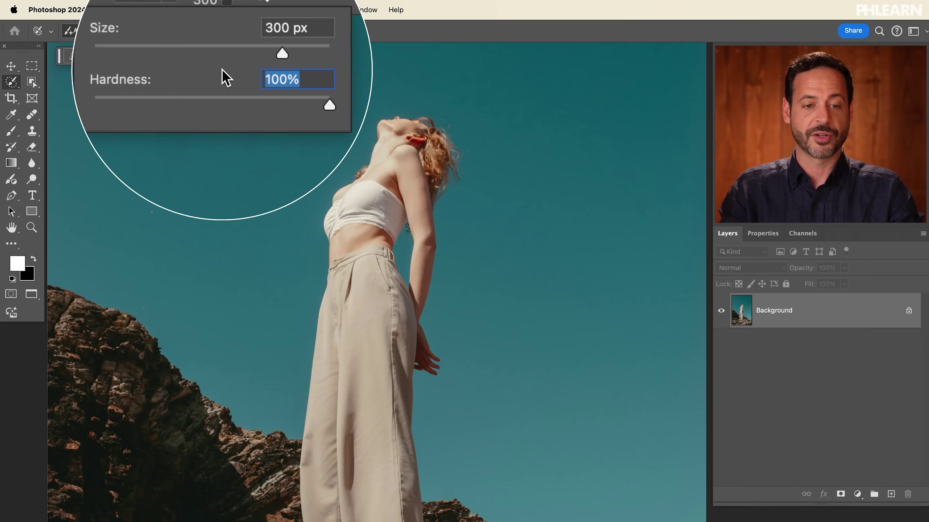
drag(226, 178, 221, 203)
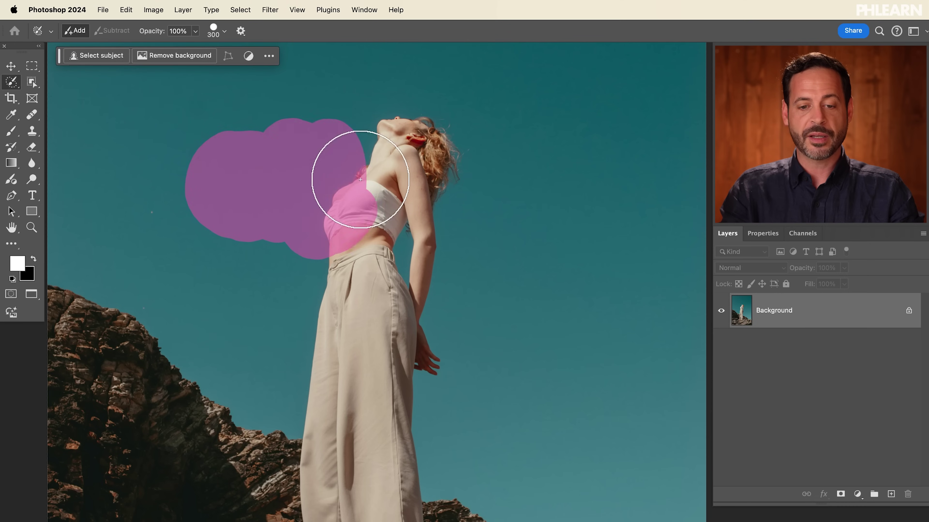
Paint the selection over the woman's neck, chin, arm and the sky to her right.
drag(360, 180, 379, 110)
mouse_move(393, 151)
mouse_down()
mouse_move(431, 242)
mouse_move(414, 207)
mouse_move(364, 221)
mouse_up()
mouse_move(437, 319)
mouse_down()
mouse_move(446, 293)
mouse_move(484, 278)
mouse_move(506, 248)
mouse_move(498, 165)
mouse_move(514, 180)
mouse_move(506, 243)
mouse_move(538, 220)
mouse_move(468, 127)
mouse_move(487, 127)
mouse_move(506, 143)
mouse_move(556, 208)
mouse_move(533, 282)
mouse_up()
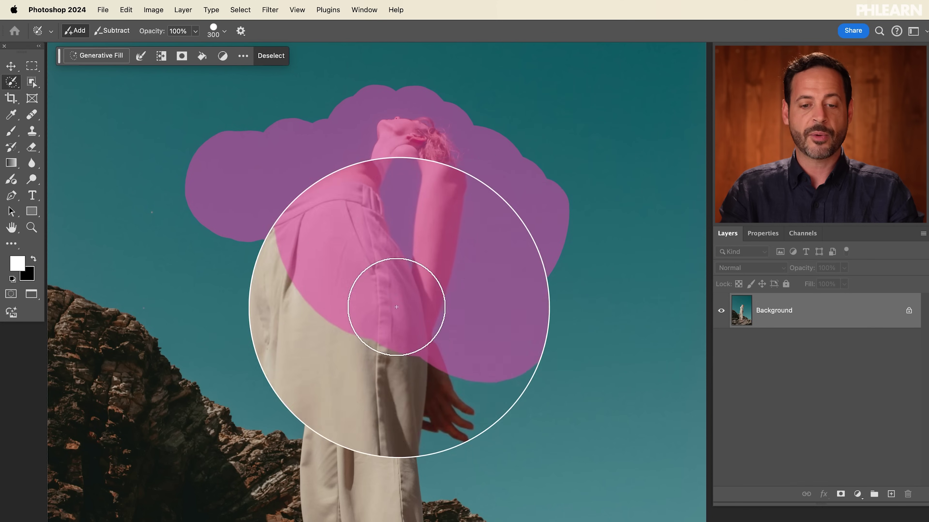
mouse_move(393, 307)
mouse_down()
mouse_move(351, 263)
mouse_move(247, 233)
mouse_move(291, 148)
mouse_up()
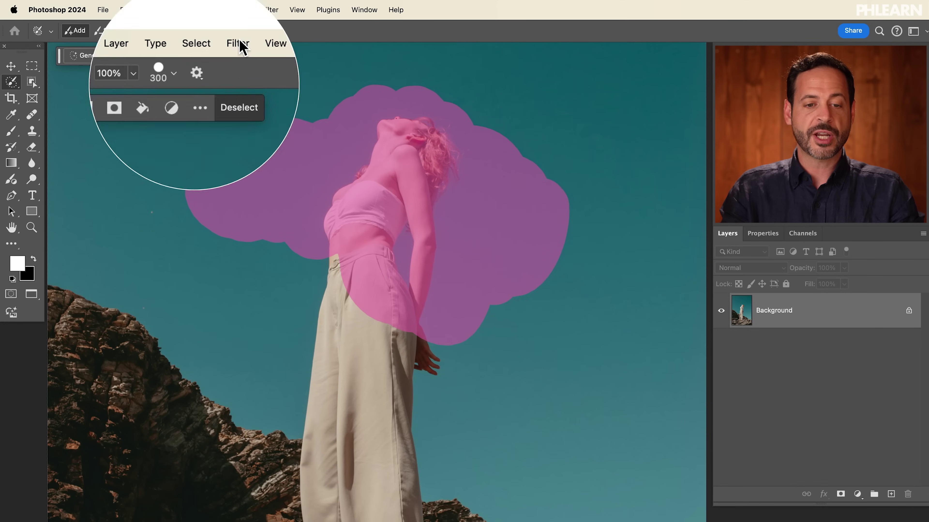
Check the Magenta overlay options, then use Subtract mode to erase the left sky and stray edges.
click(240, 32)
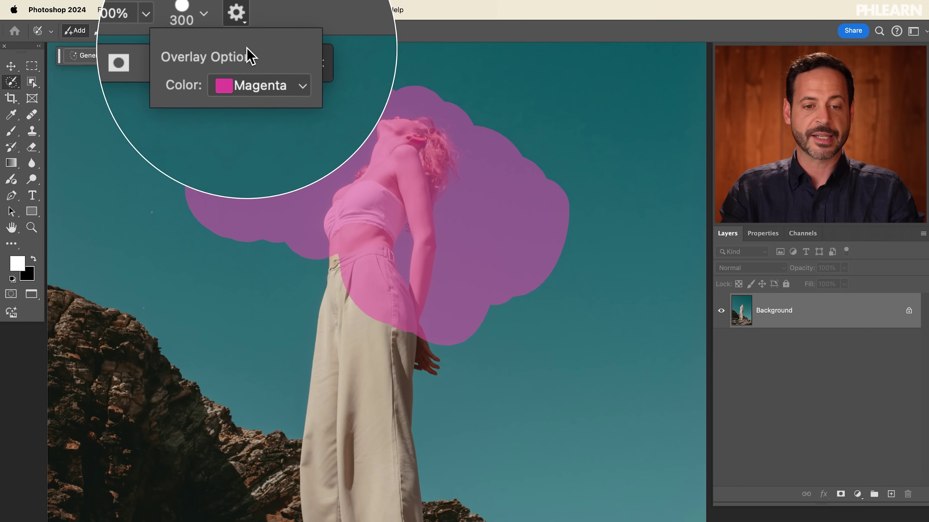
click(278, 37)
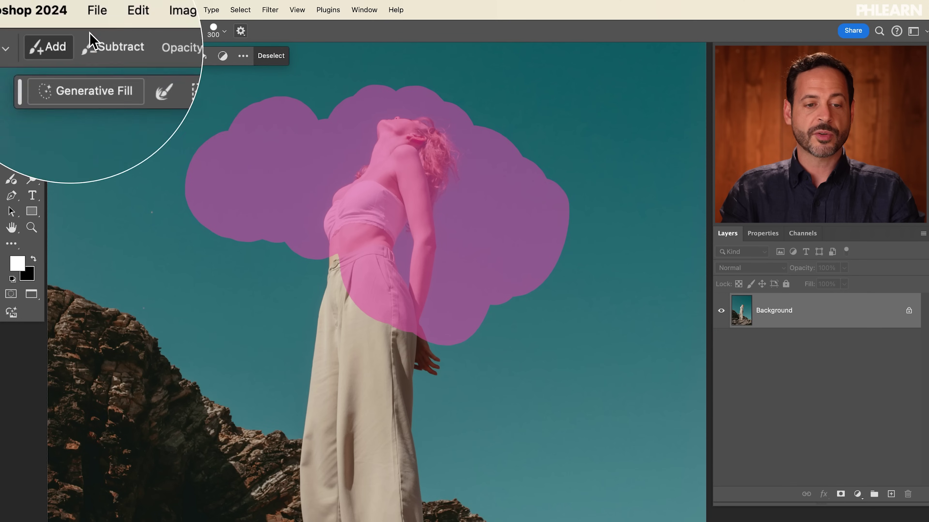
click(112, 30)
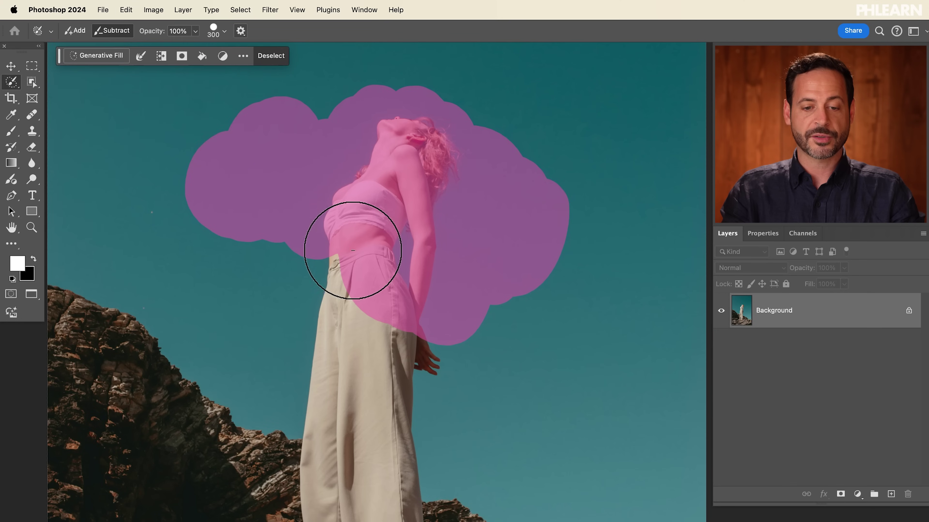
mouse_move(213, 207)
mouse_down()
mouse_move(303, 191)
mouse_move(246, 222)
mouse_move(311, 149)
mouse_up()
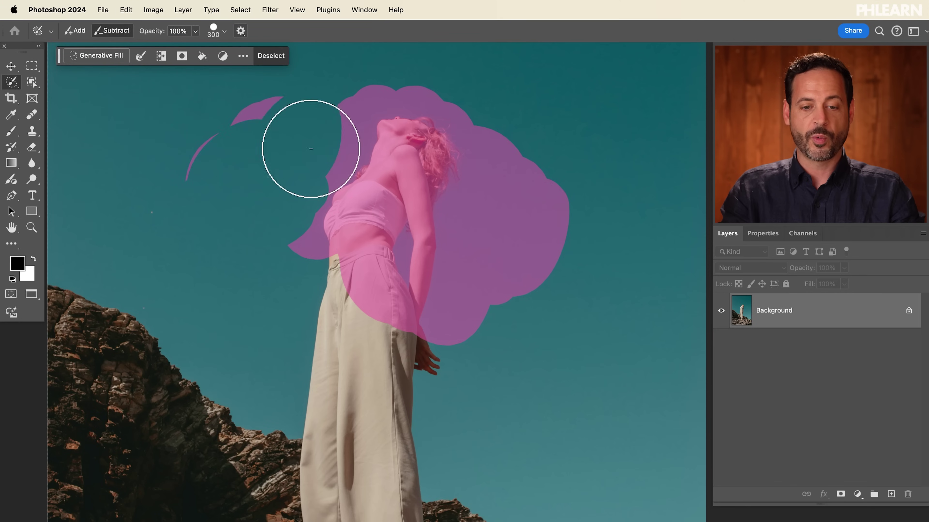
mouse_move(259, 111)
mouse_down()
mouse_move(297, 172)
mouse_move(439, 242)
mouse_move(512, 231)
mouse_up()
Re-add the upper body in Add mode, Alt-trim the left lobe, and add nearby sky back.
click(76, 31)
mouse_move(393, 157)
mouse_down()
mouse_move(307, 228)
mouse_move(376, 264)
mouse_move(441, 243)
mouse_move(438, 286)
mouse_move(474, 320)
mouse_move(479, 211)
mouse_move(423, 119)
mouse_move(375, 145)
mouse_move(367, 199)
mouse_move(353, 152)
mouse_move(261, 163)
mouse_move(253, 188)
mouse_up()
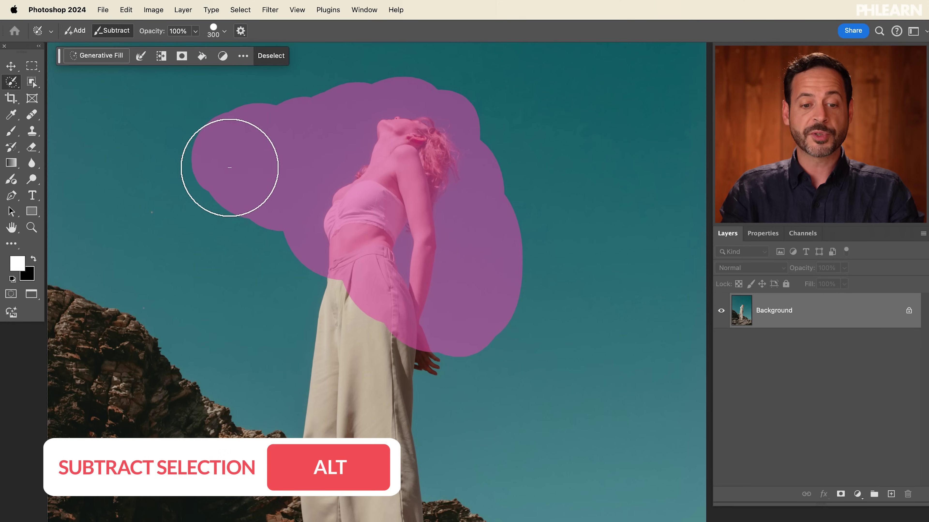
key(alt)
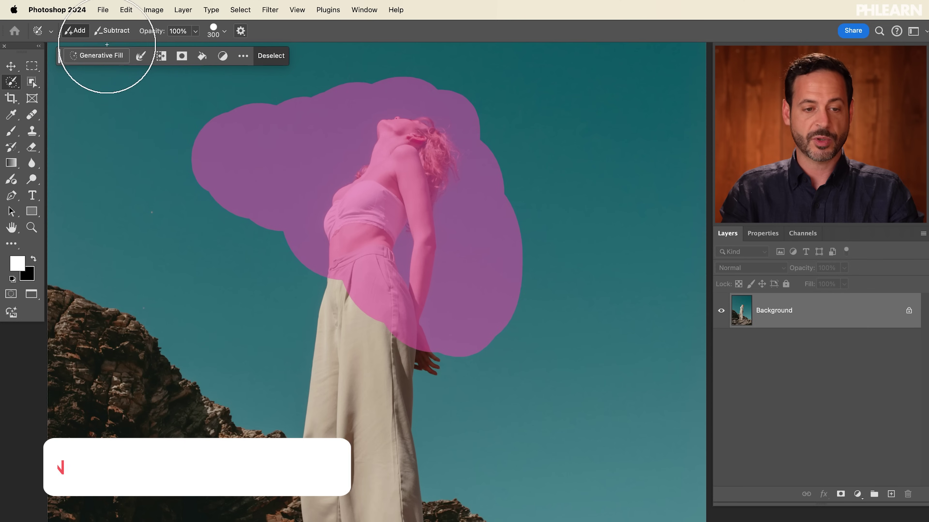
key(alt)
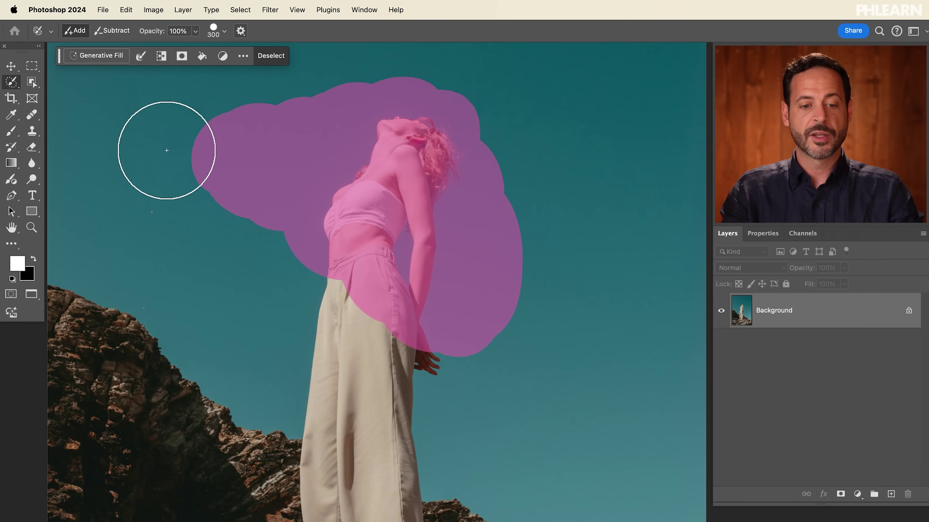
mouse_move(209, 127)
mouse_down()
mouse_move(214, 211)
mouse_move(263, 162)
mouse_move(276, 130)
mouse_move(268, 219)
mouse_up()
mouse_move(351, 178)
mouse_down()
mouse_move(321, 135)
mouse_move(278, 202)
mouse_move(311, 190)
mouse_move(289, 140)
mouse_move(283, 246)
mouse_up()
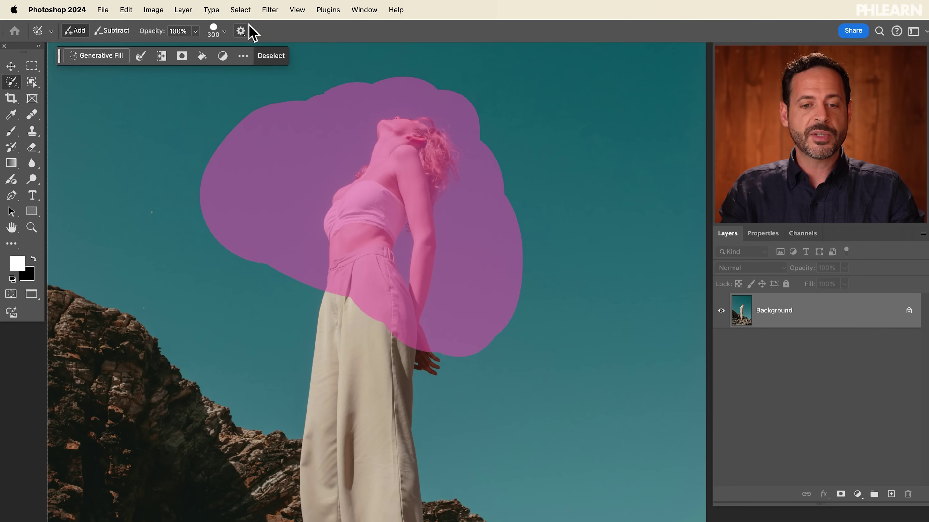
Preview a Gaussian Blur at radius 7.6, then deselect to clear the painted selection.
click(270, 10)
mouse_move(282, 139)
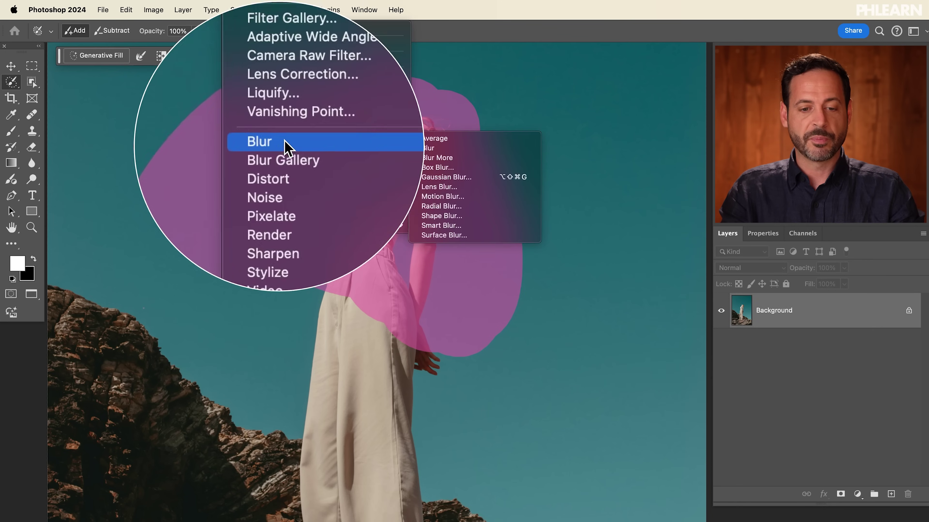
click(456, 180)
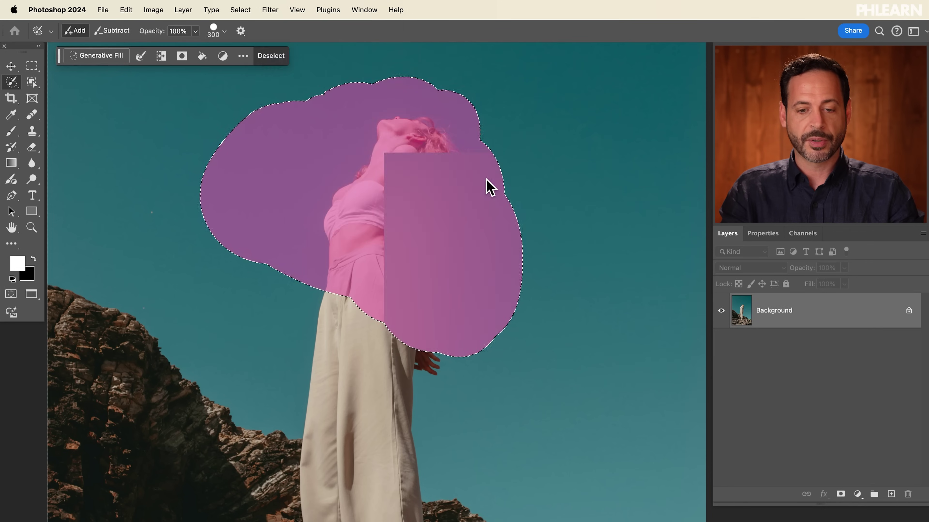
mouse_move(104, 277)
mouse_down()
mouse_move(90, 275)
mouse_move(116, 279)
mouse_up()
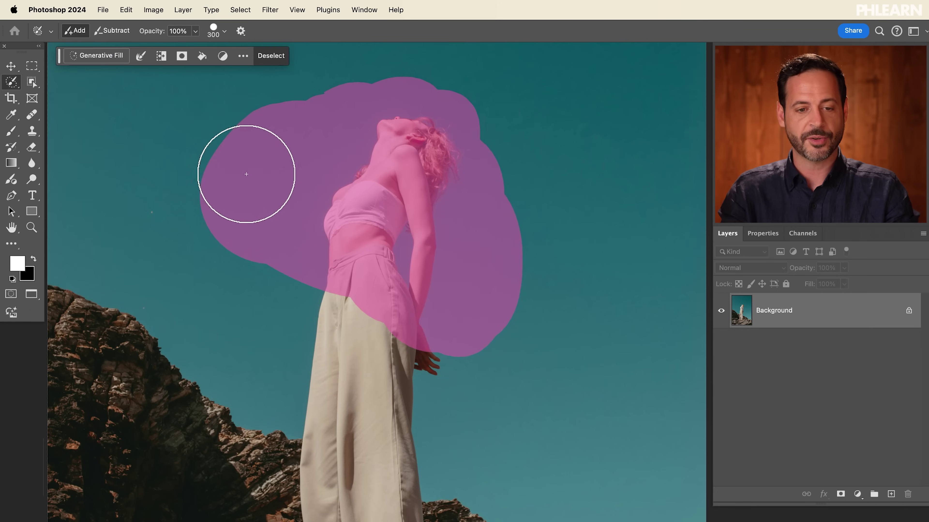
click(272, 61)
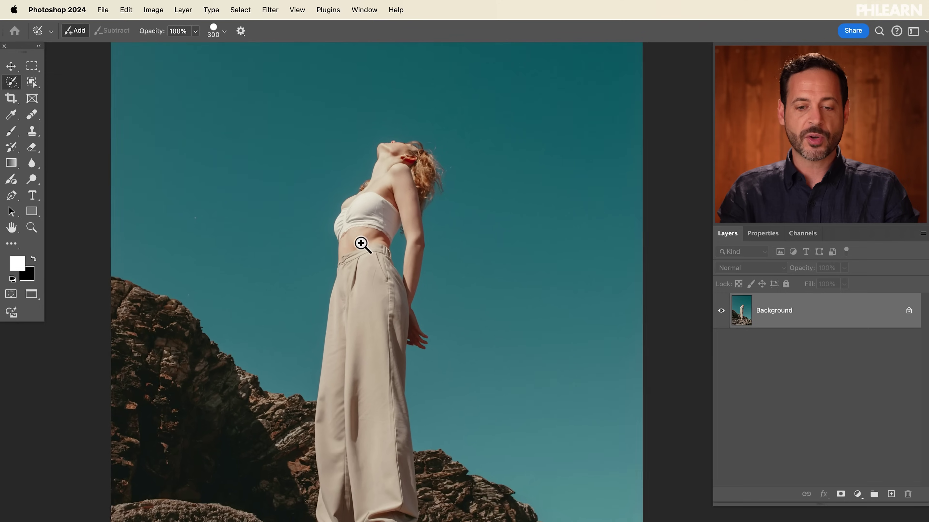
Generative Fill the selected sky with the prompt 'rocks'.
scroll(356, 243, down, 3)
scroll(343, 274, down, 5)
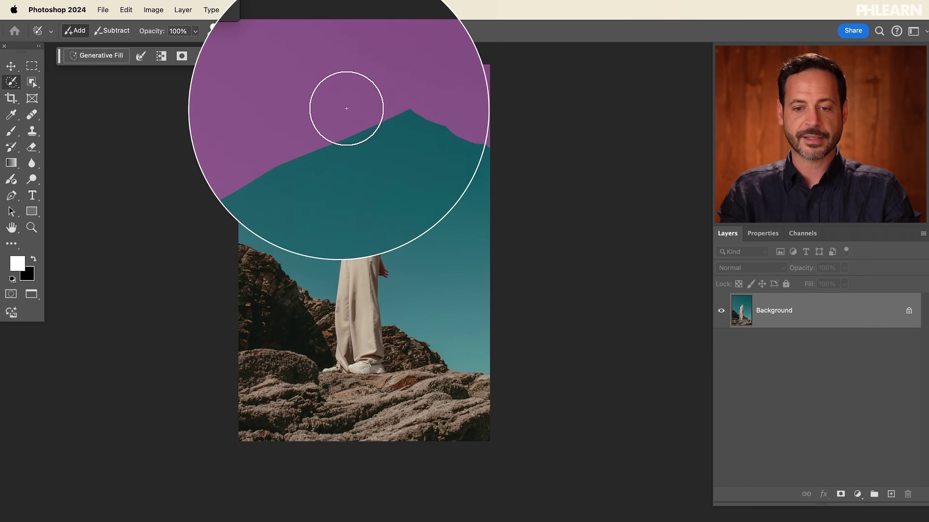
click(92, 58)
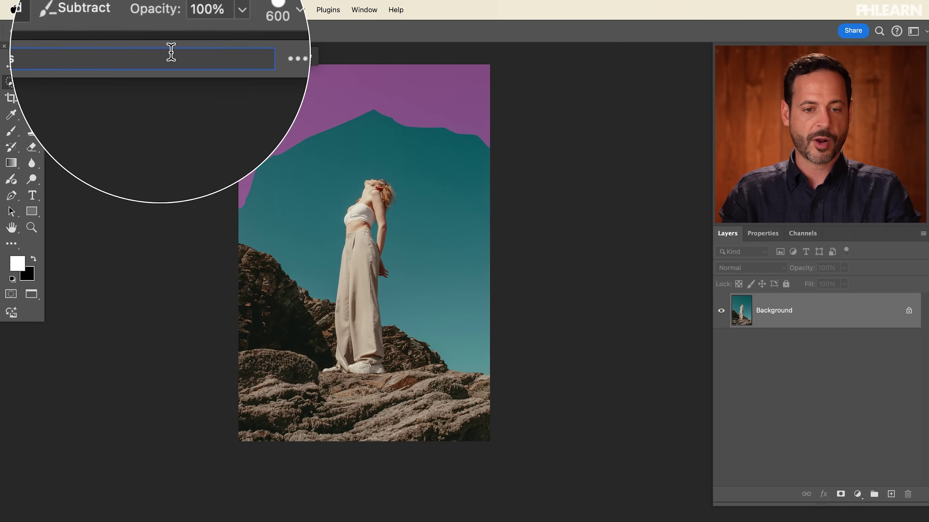
click(294, 60)
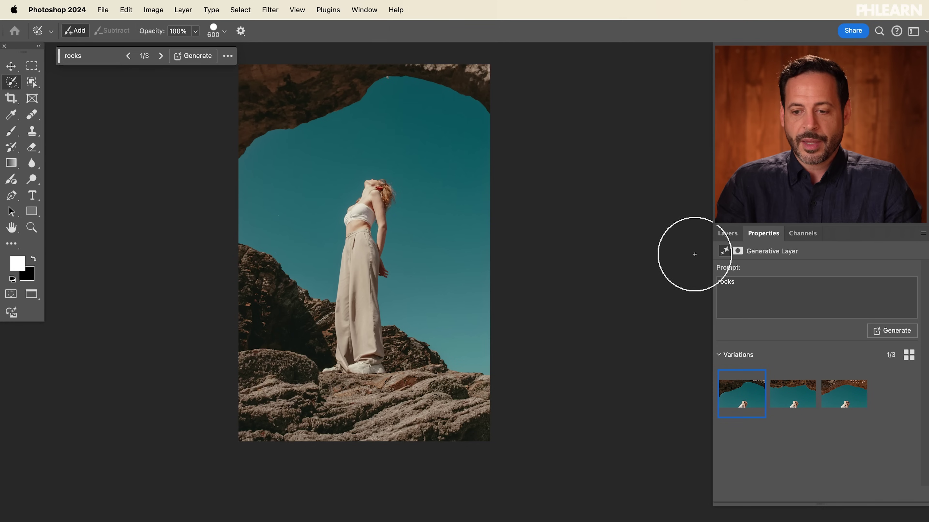
Toggle the rocks layer's visibility twice in the Layers panel to compare before and after.
click(726, 233)
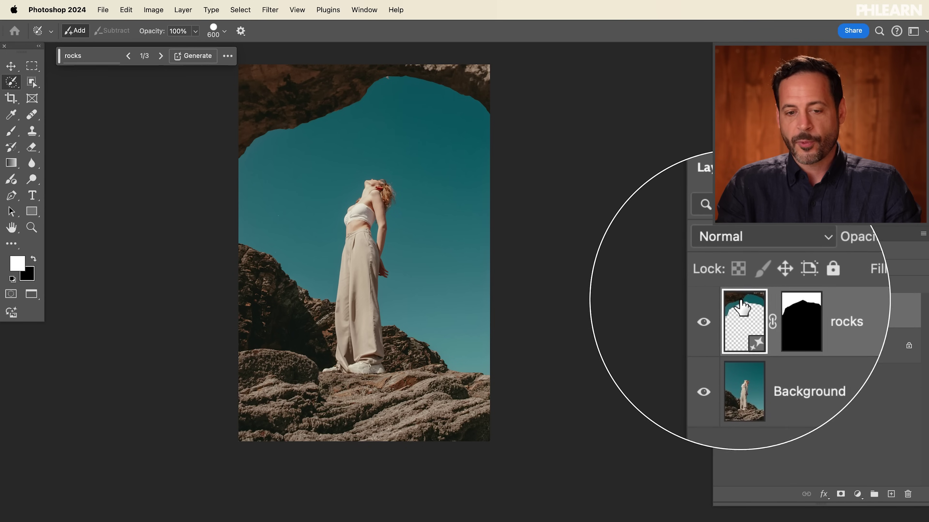
click(721, 311)
click(722, 312)
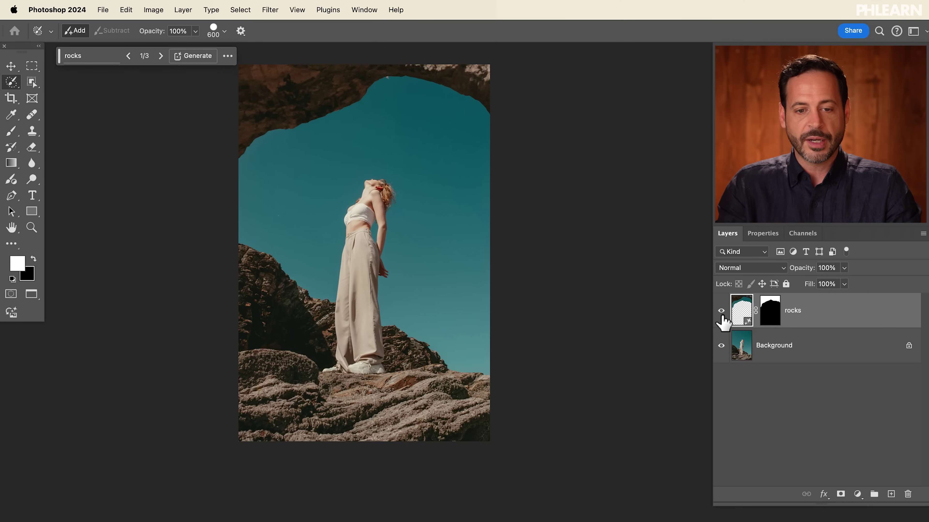
click(722, 312)
click(721, 312)
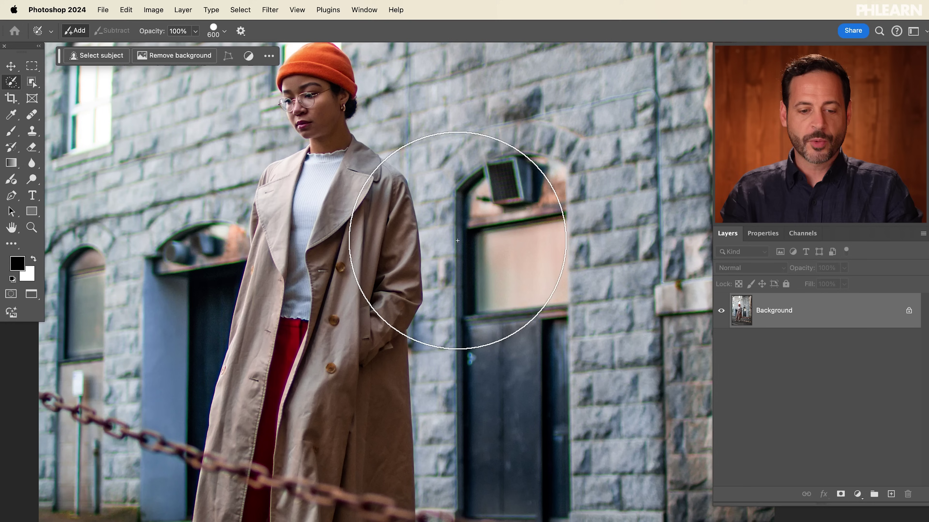
Paint a smaller-brush selection along the chain and remove it with Generative Fill.
scroll(451, 304, down, 3)
scroll(460, 255, down, 3)
scroll(436, 244, down, 3)
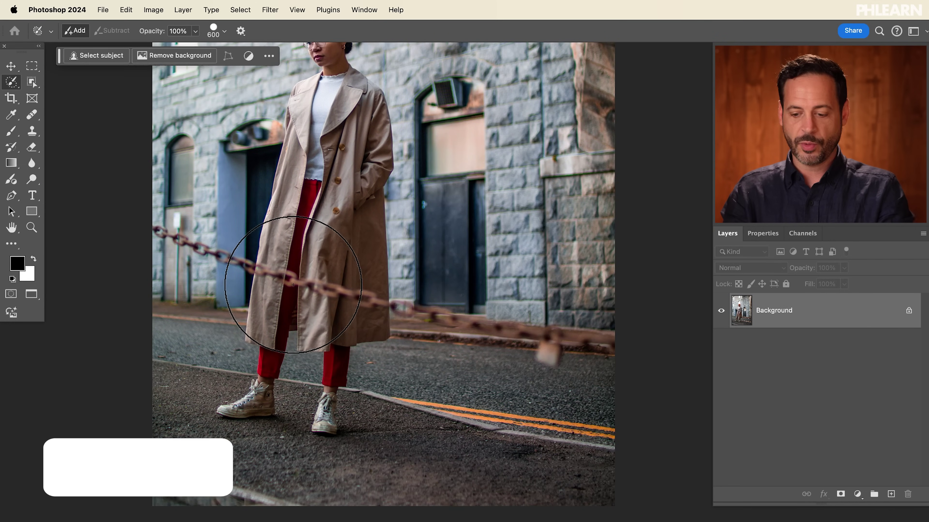
key(bracketleft)
key(bracketleft)
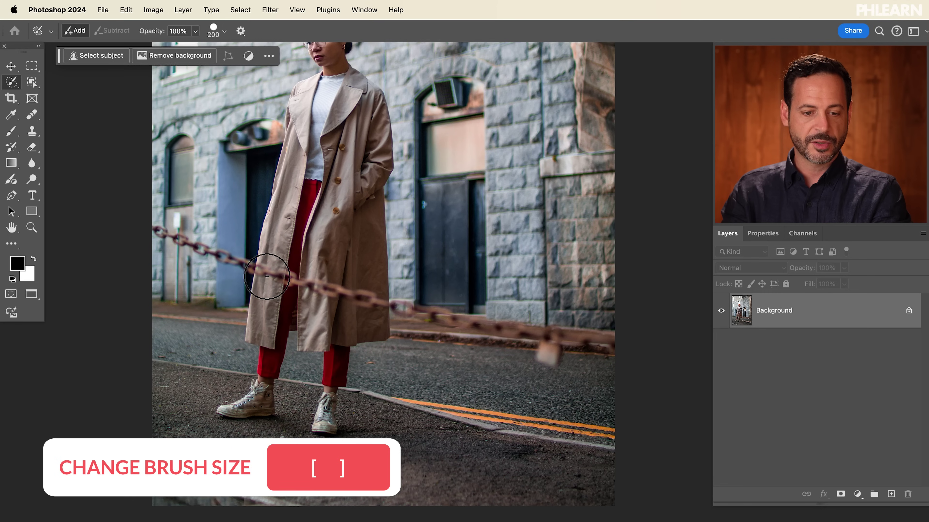
drag(214, 253, 218, 258)
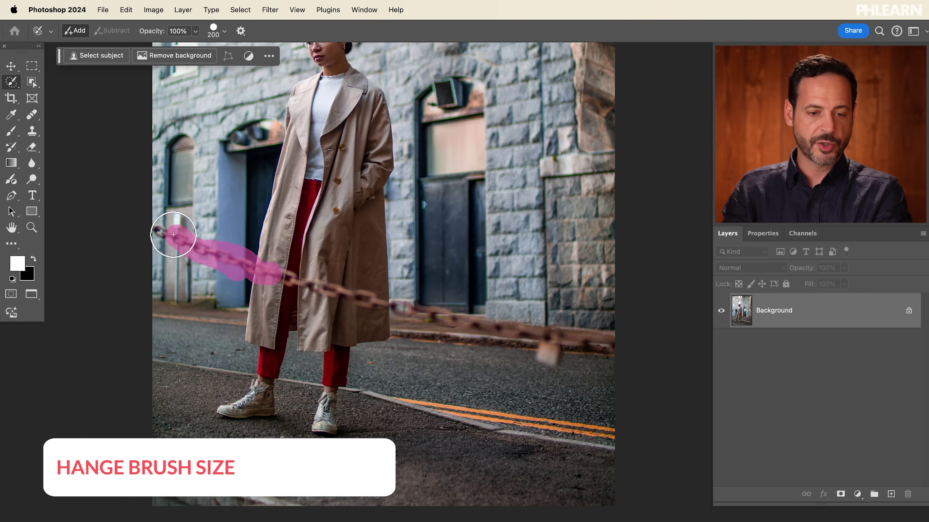
mouse_move(173, 235)
mouse_down()
mouse_move(163, 230)
mouse_move(279, 280)
mouse_up()
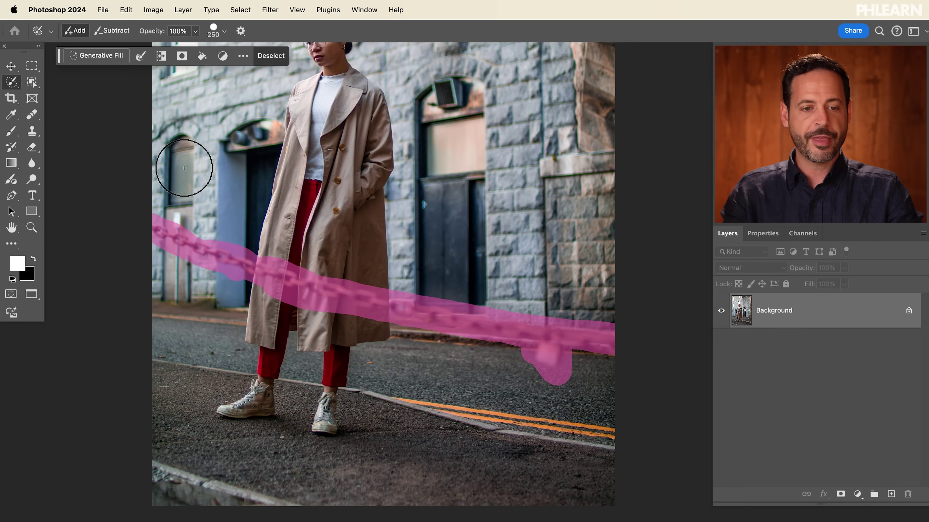
click(92, 56)
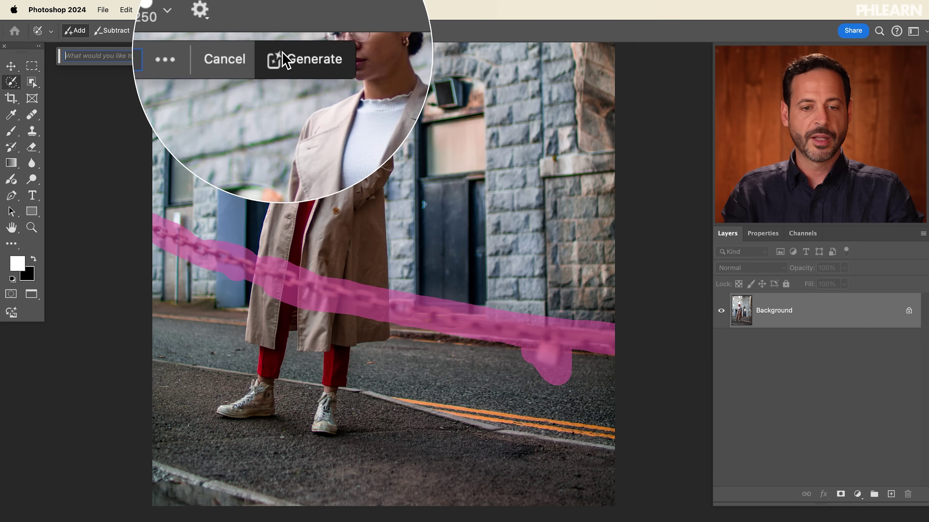
click(284, 58)
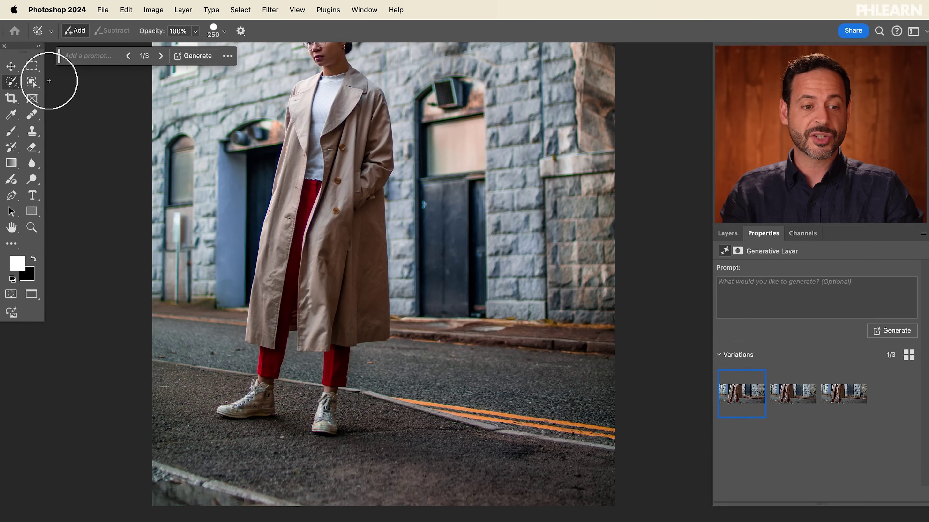
Zoom in above the right doorway and select the vent box with the Selection Brush.
click(32, 66)
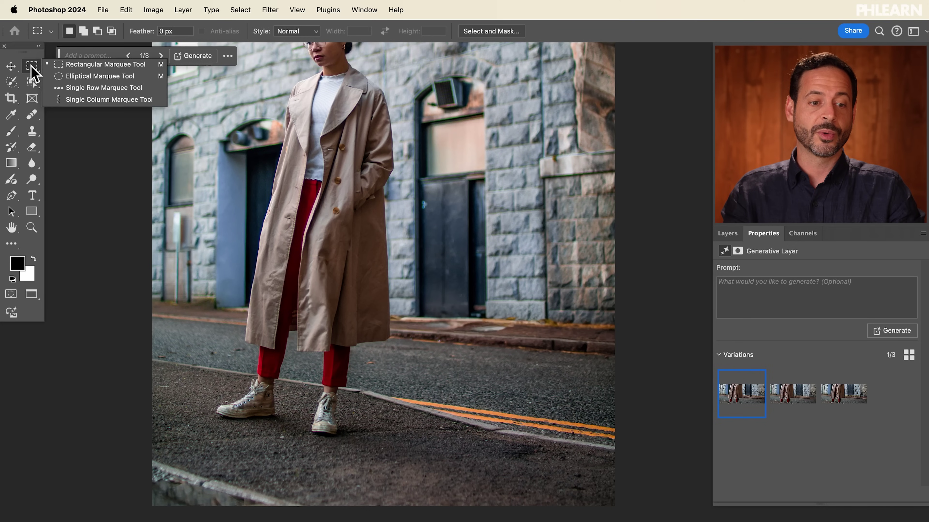
click(31, 67)
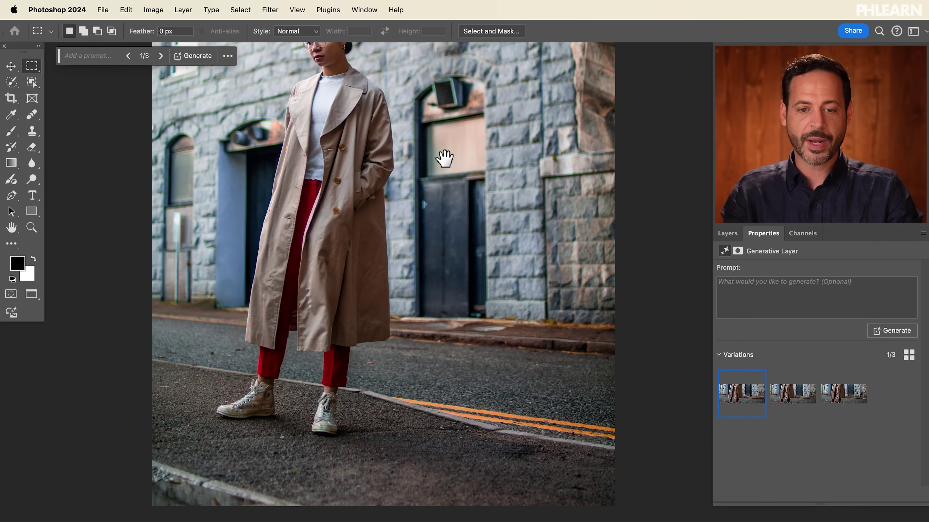
drag(444, 158, 425, 224)
scroll(444, 203, up, 5)
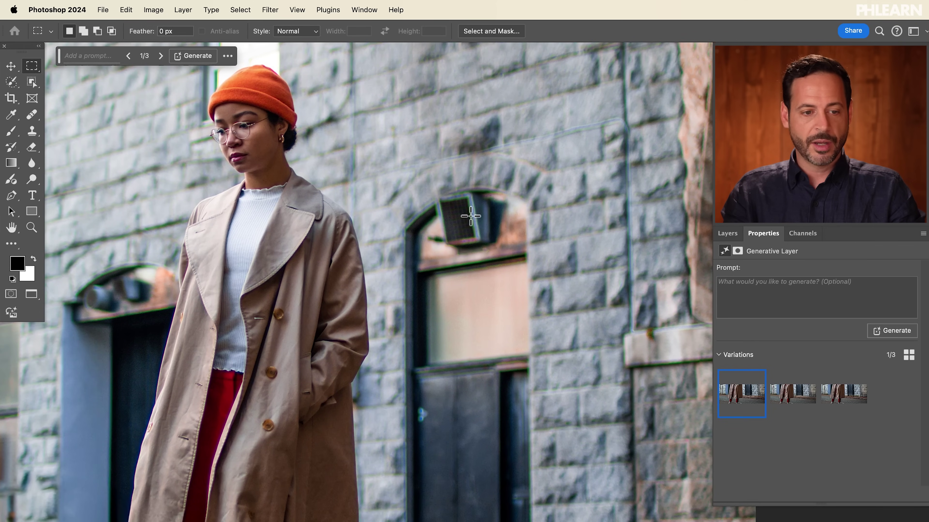
key(l)
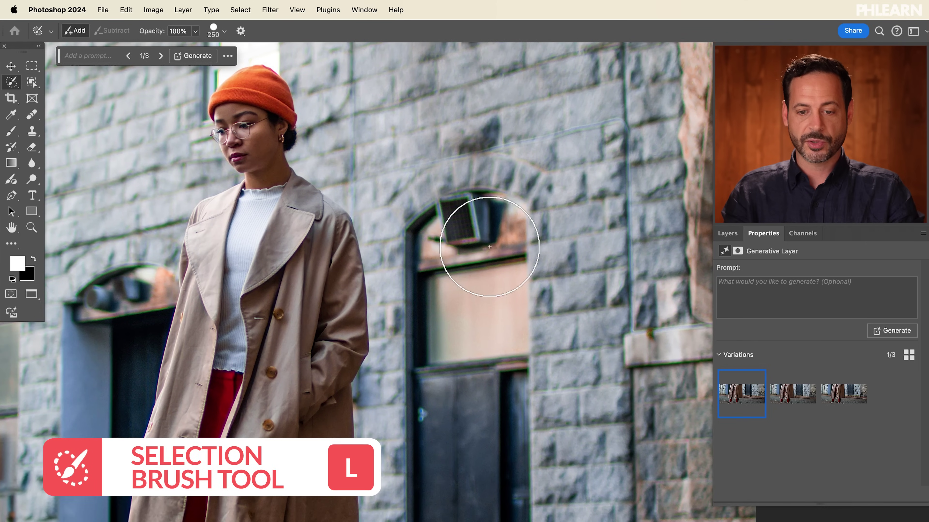
mouse_move(470, 220)
mouse_down()
mouse_move(473, 208)
mouse_move(458, 203)
mouse_move(464, 213)
mouse_up()
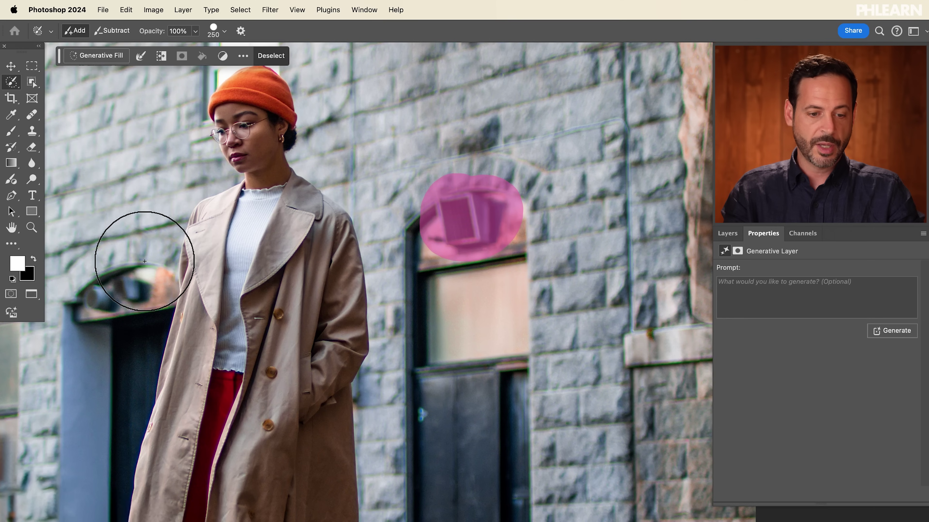
Extend the selection along the wall pipe toward the woman and subtract her face.
drag(145, 200, 169, 488)
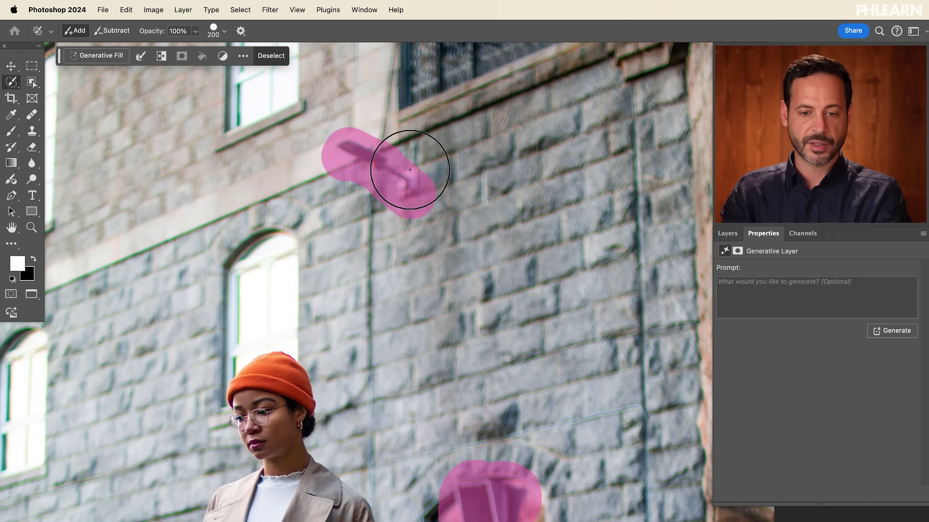
drag(389, 101, 375, 181)
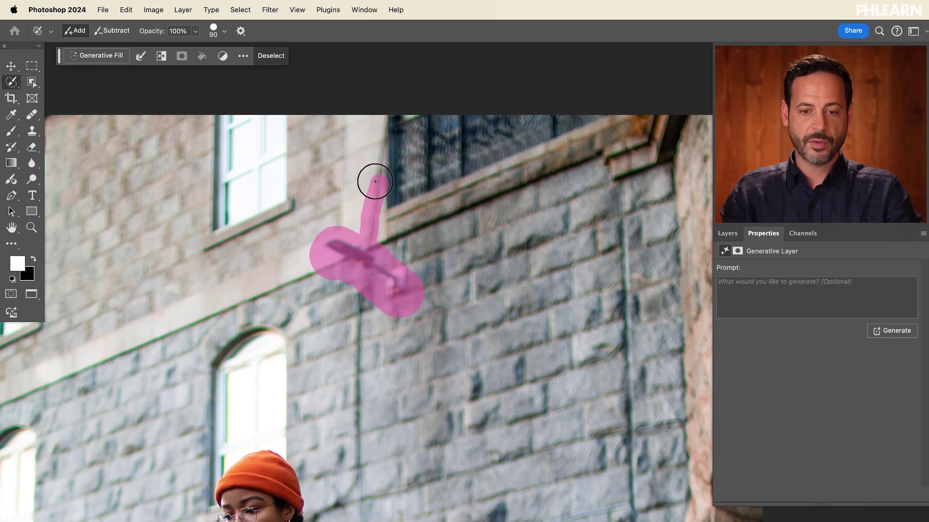
scroll(390, 107, down, 5)
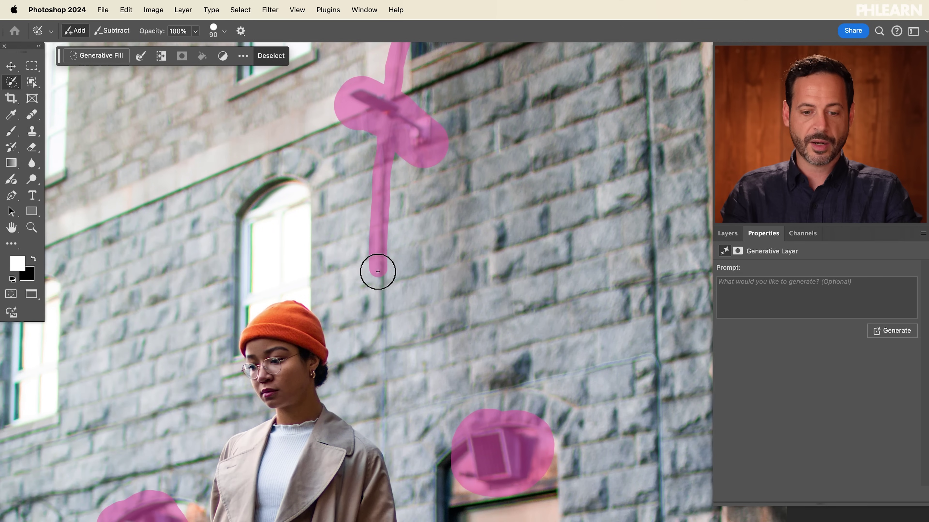
mouse_move(377, 272)
mouse_down()
mouse_move(370, 359)
mouse_move(293, 391)
mouse_up()
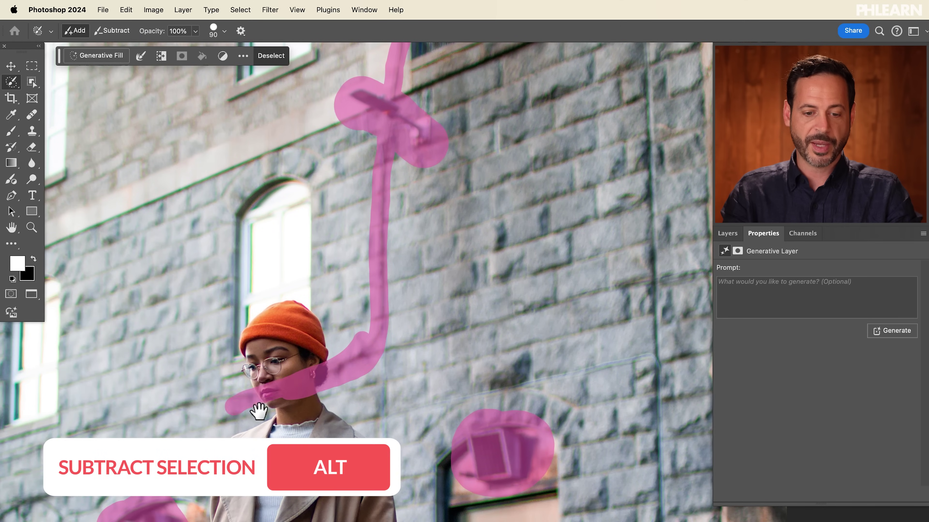
scroll(338, 238, down, 5)
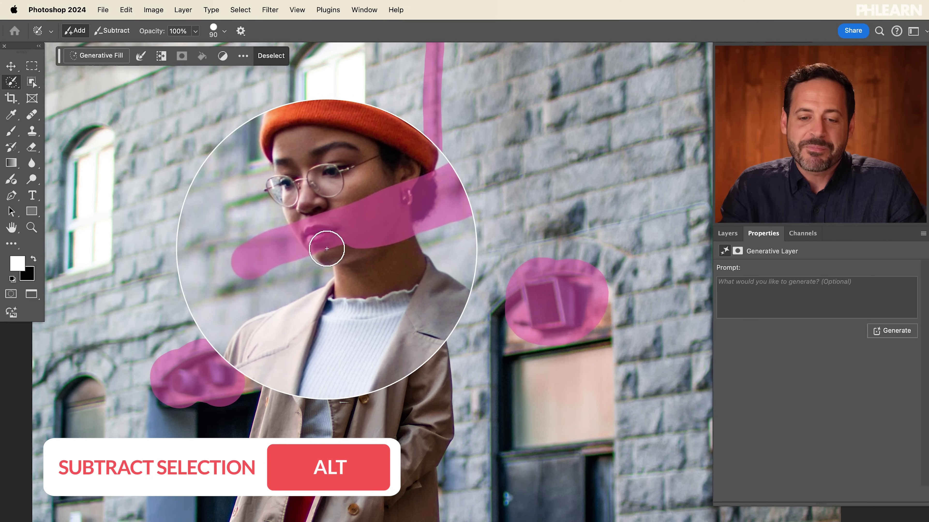
mouse_move(338, 230)
mouse_down()
mouse_move(345, 206)
mouse_move(346, 230)
mouse_move(366, 227)
mouse_up()
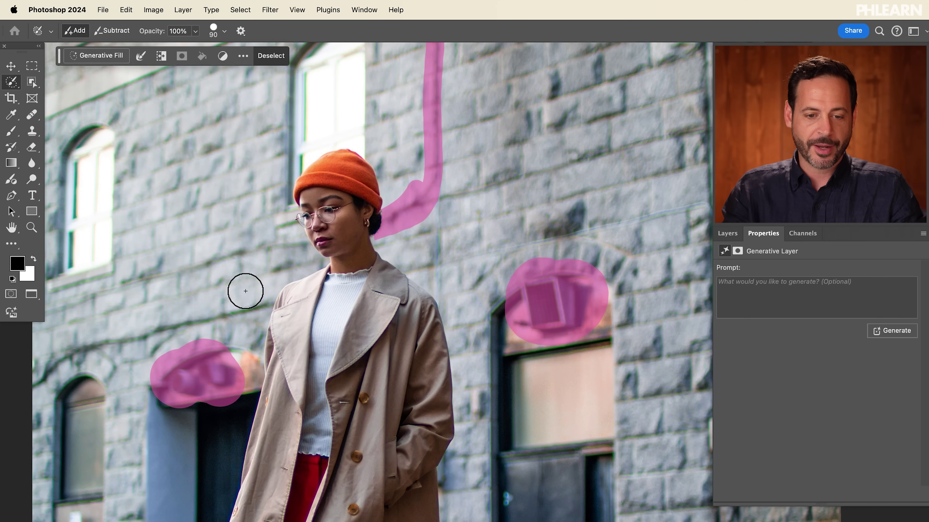
drag(121, 303, 182, 261)
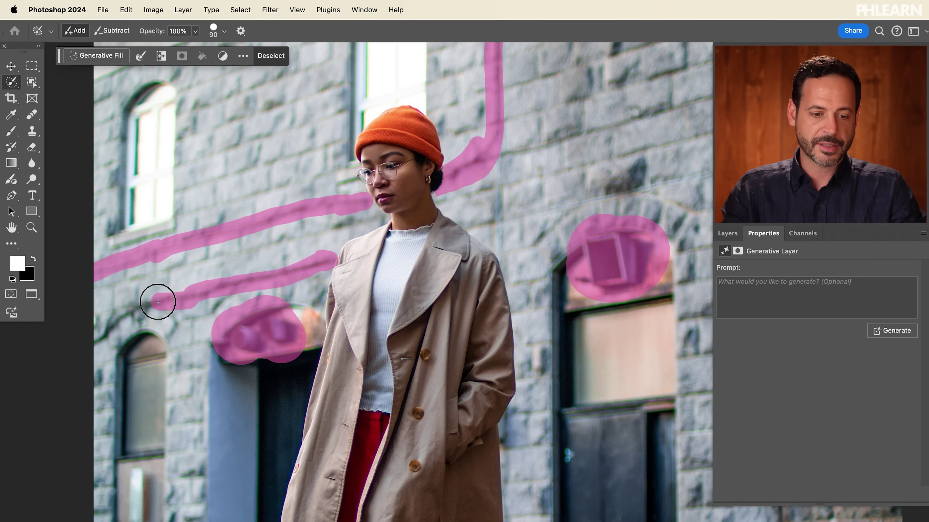
drag(124, 357, 161, 166)
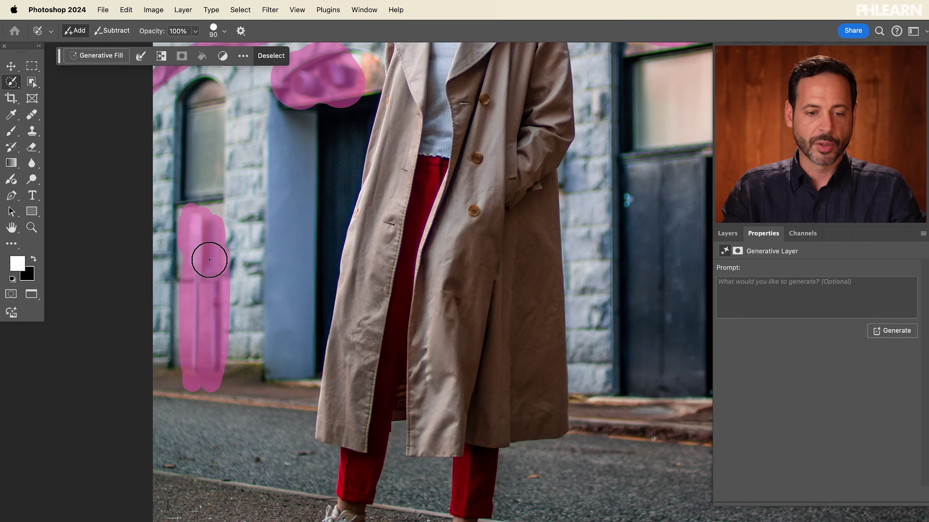
scroll(268, 234, down, 5)
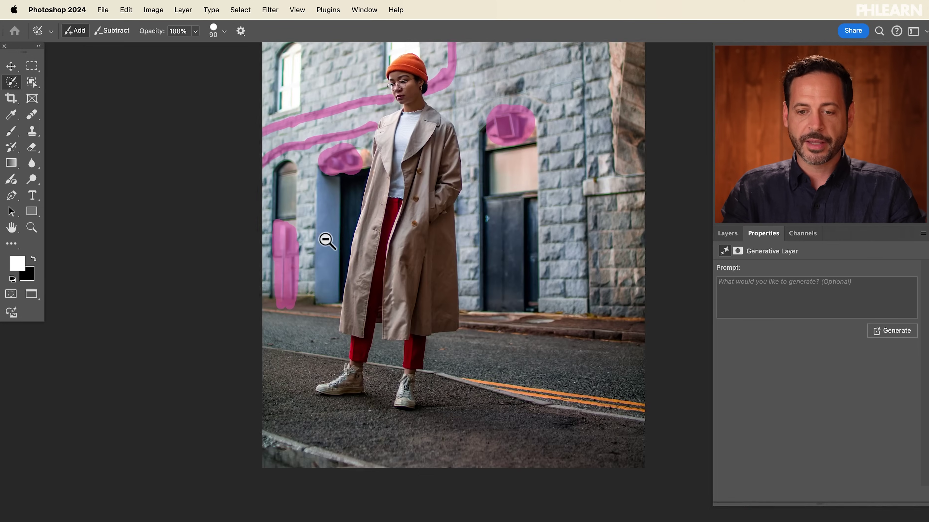
scroll(322, 239, up, 3)
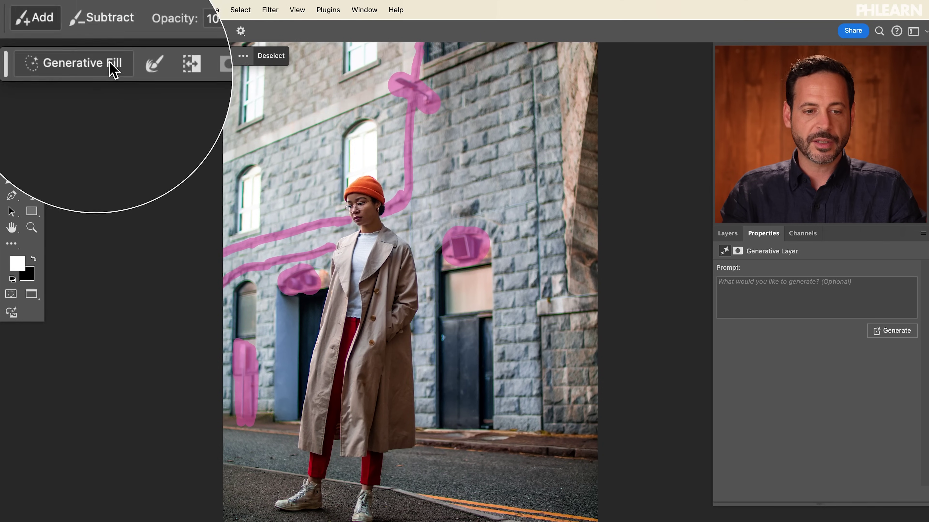
click(98, 55)
click(288, 56)
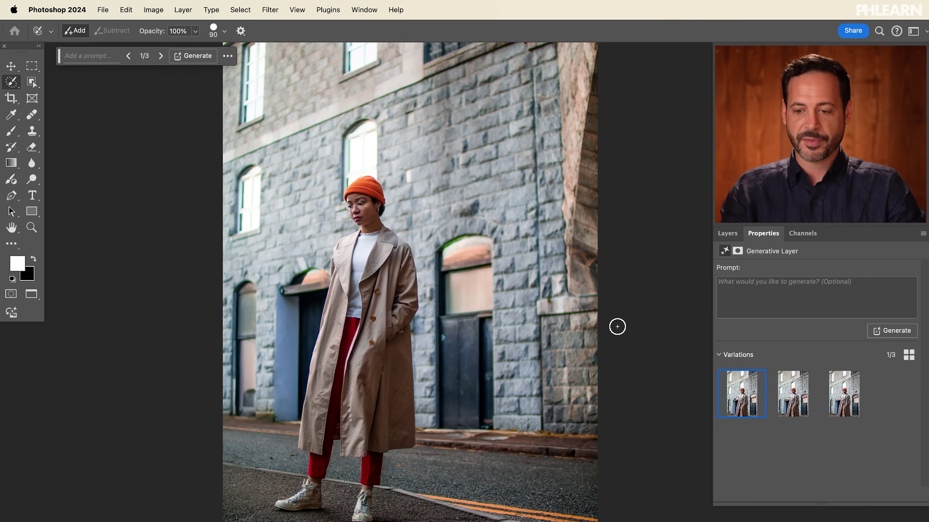
click(726, 234)
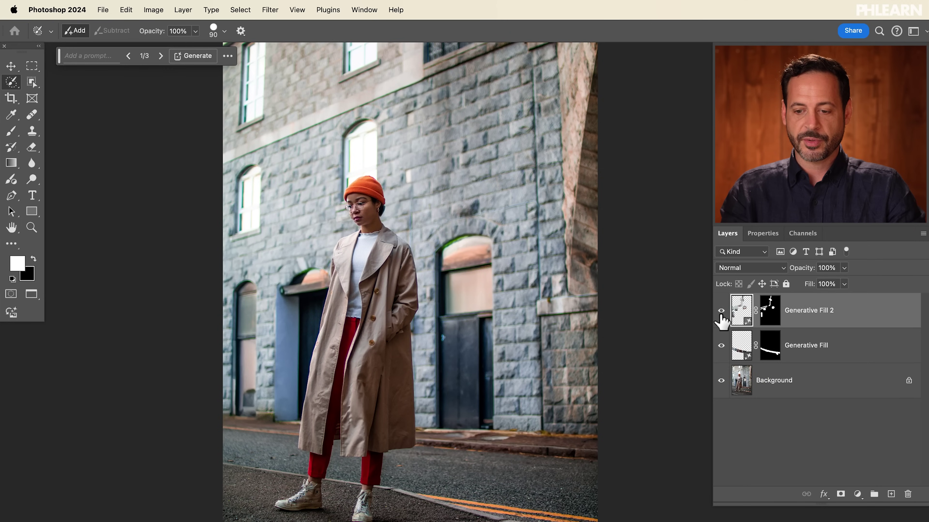
click(722, 347)
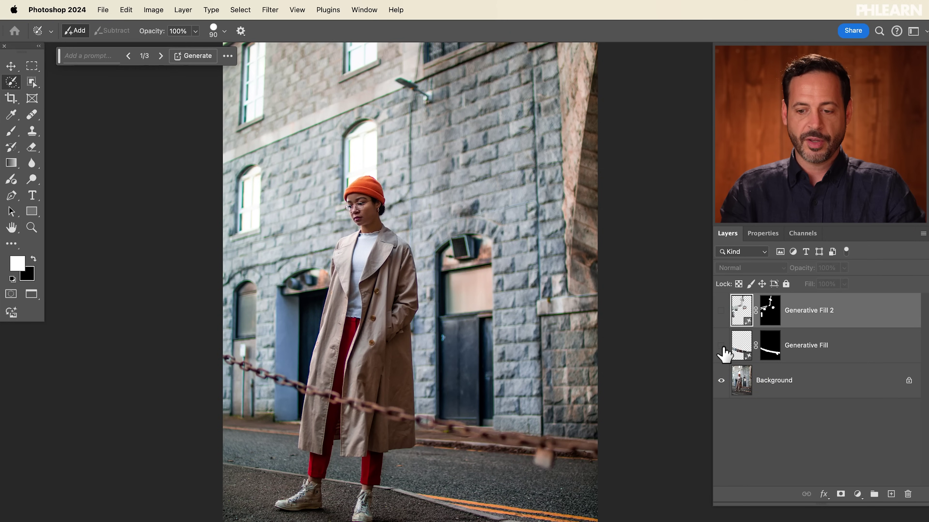
click(721, 315)
scroll(468, 317, up, 5)
scroll(465, 397, up, 1)
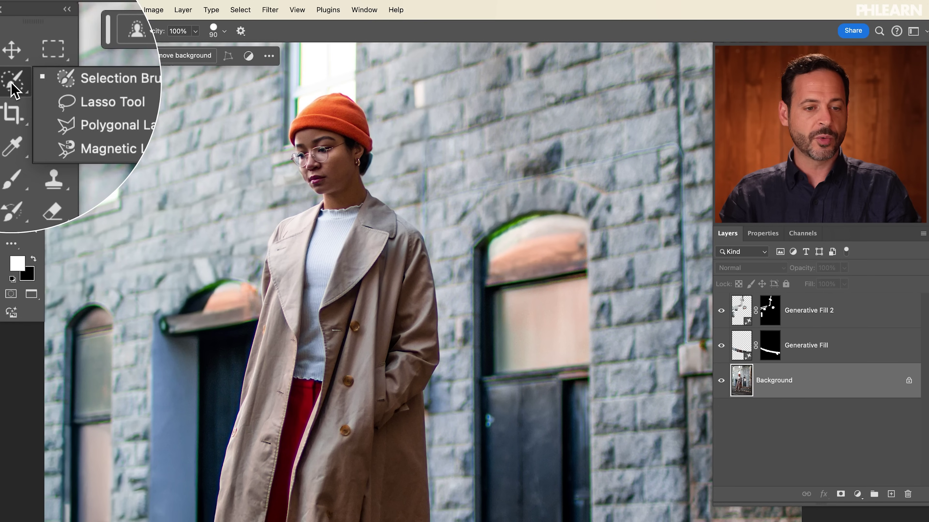
Switch to the Selection Brush, clear the test strokes and zoom to the woman's upper body.
click(54, 85)
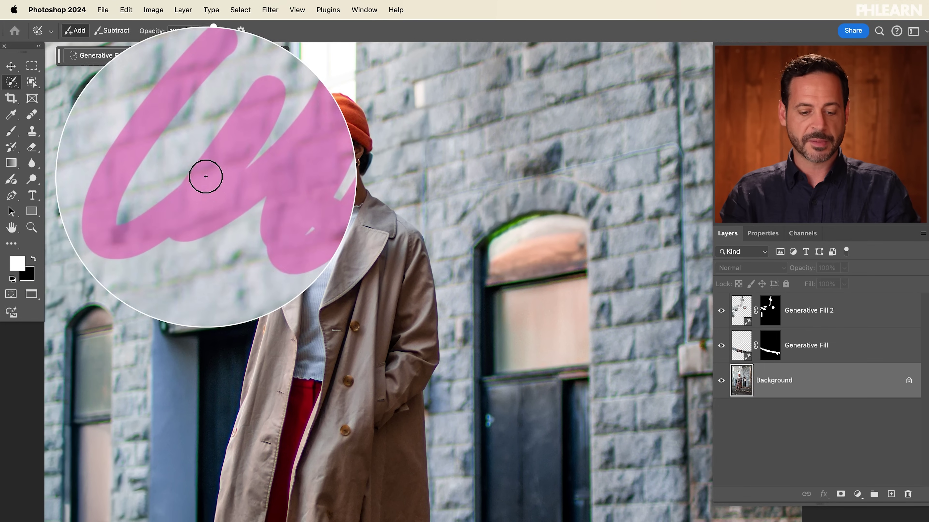
key(super+d)
click(320, 196)
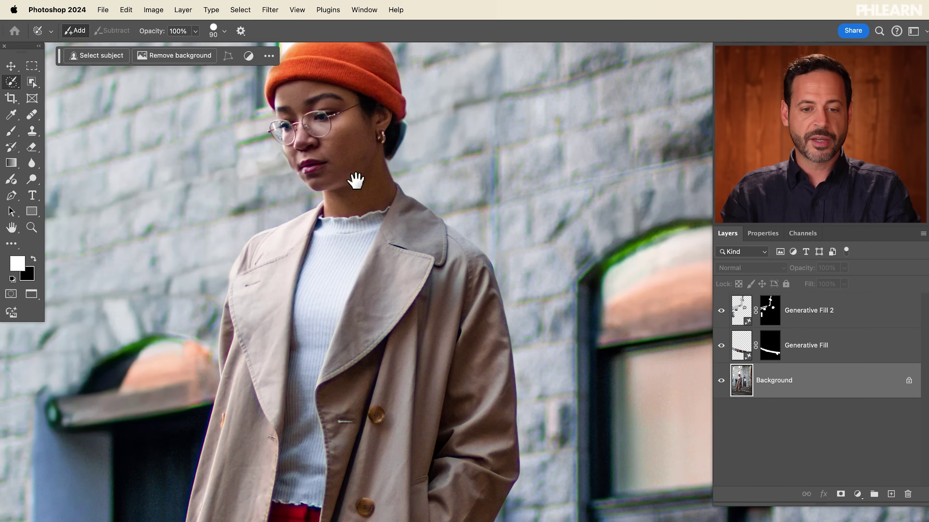
drag(357, 180, 405, 255)
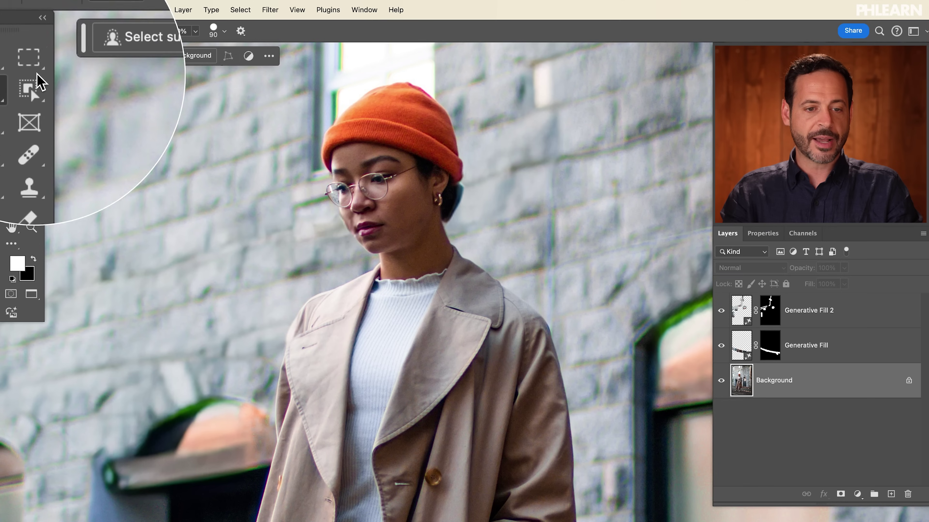
Run Select Subject on the woman and compare marching ants with the overlay view.
click(111, 57)
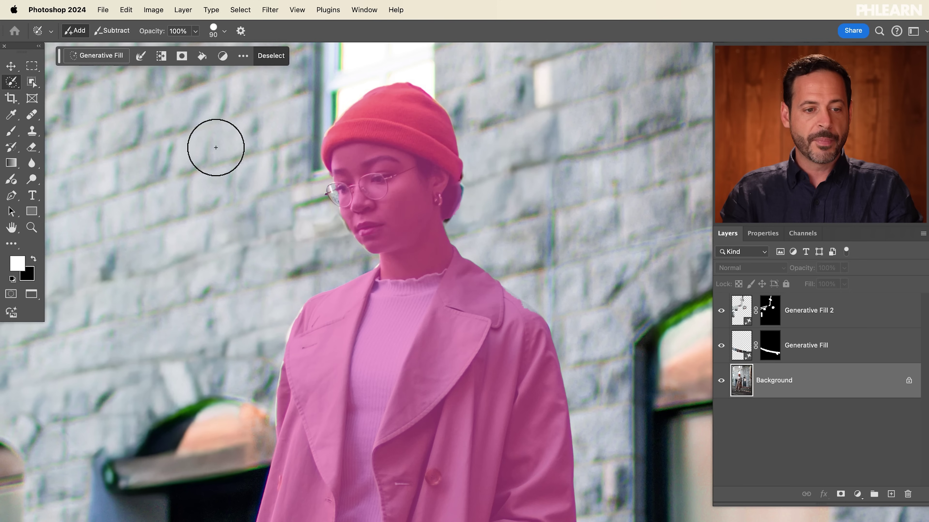
click(32, 66)
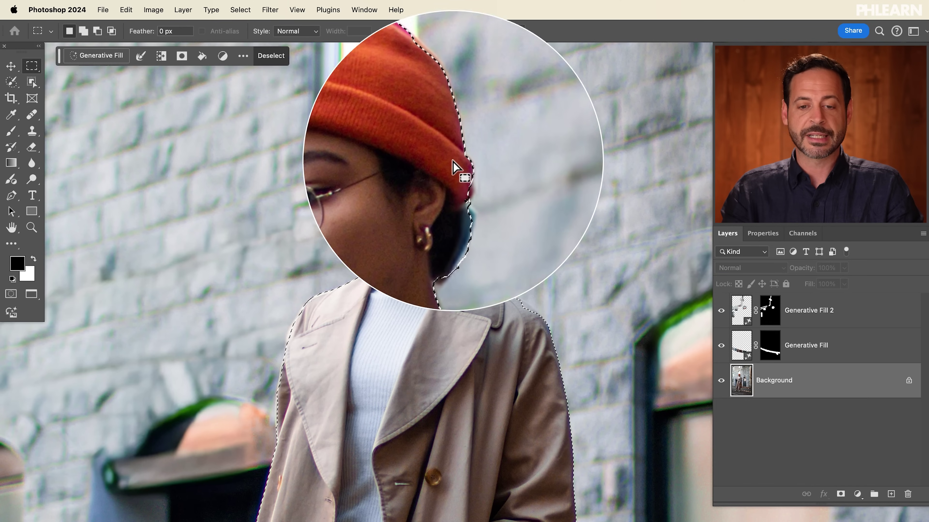
click(12, 83)
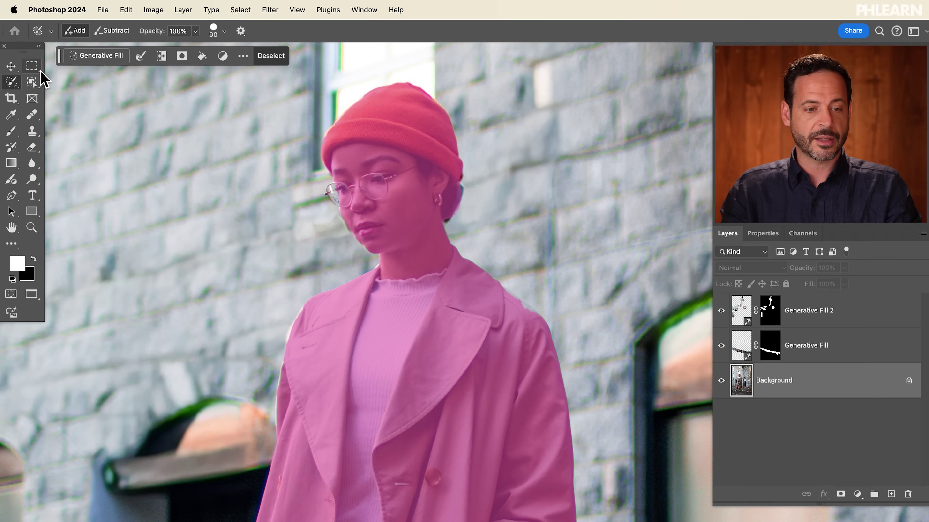
right_click(32, 65)
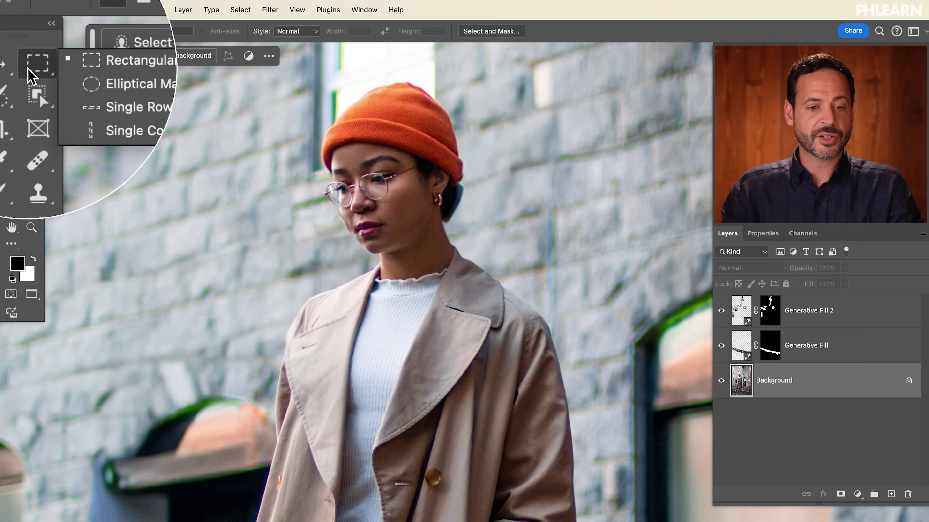
click(73, 67)
drag(130, 136, 317, 305)
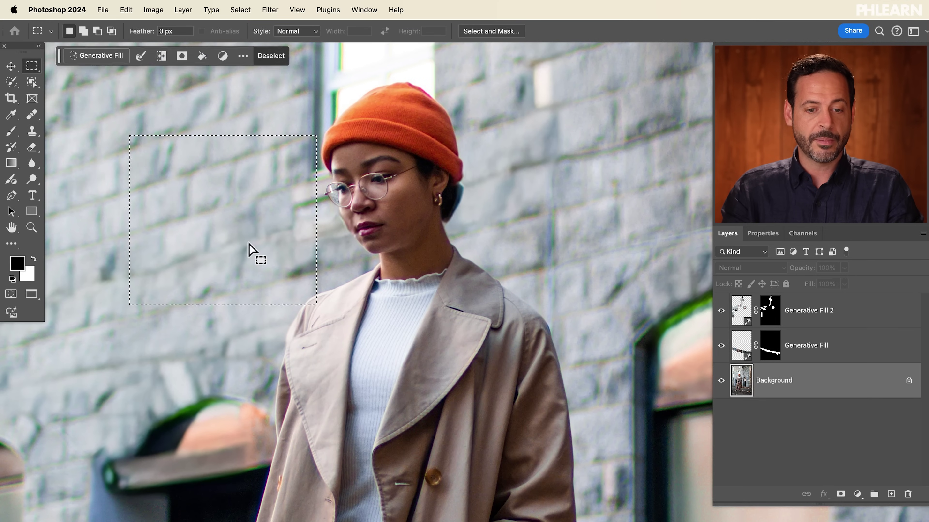
click(10, 83)
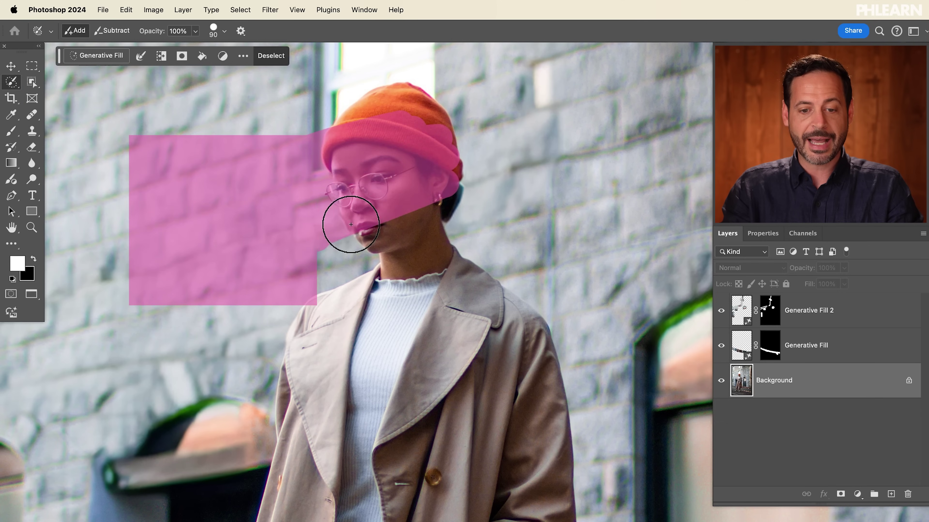
drag(351, 224, 307, 288)
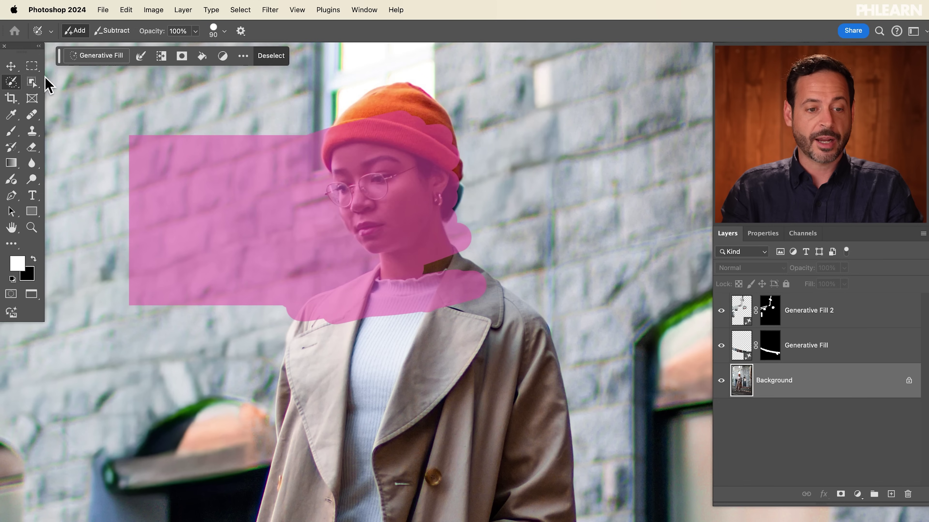
click(32, 66)
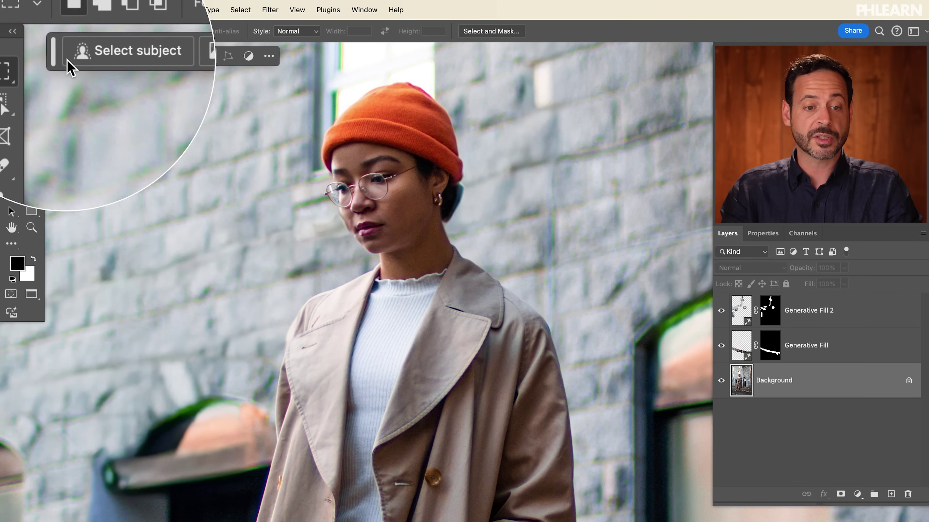
Run Select Subject, switch to a smaller Selection Brush and zoom in on the coat shoulder.
click(88, 56)
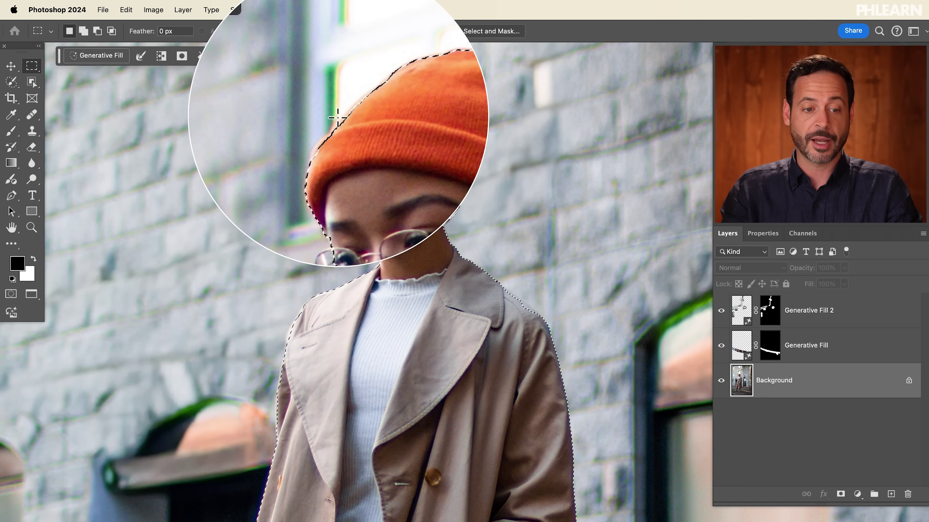
click(11, 79)
key(q)
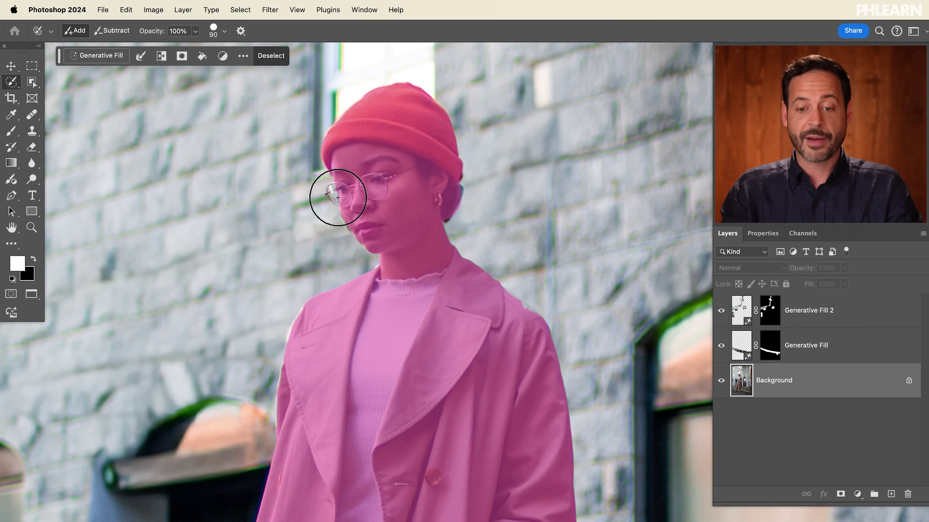
scroll(490, 283, up, 3)
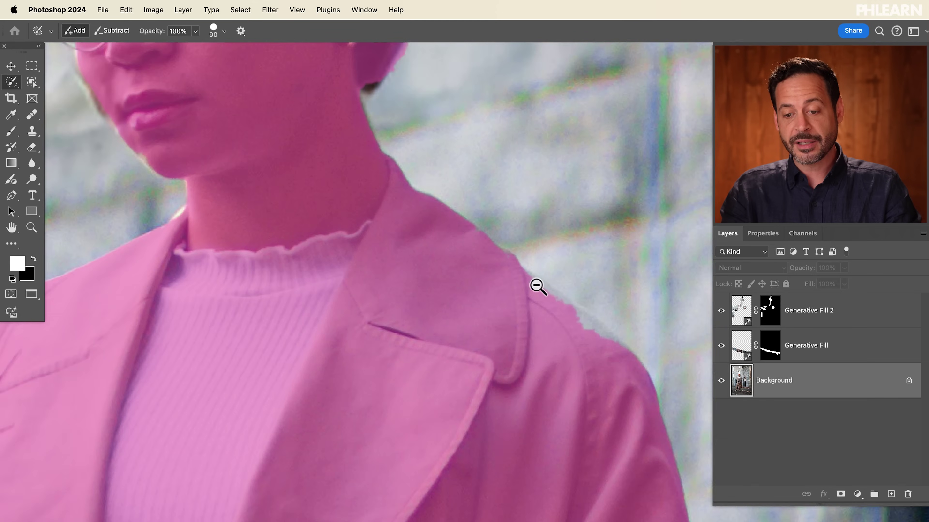
drag(537, 286, 497, 276)
scroll(383, 249, up, 4)
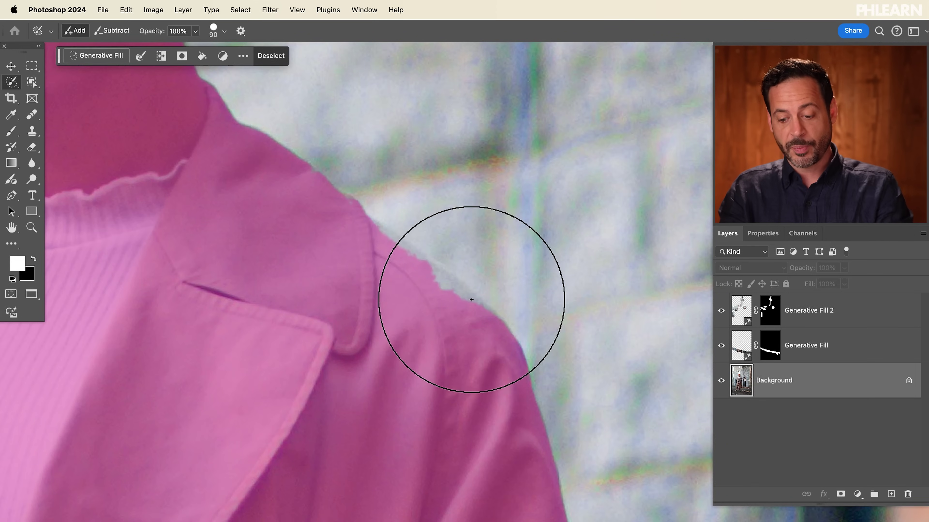
key(bracketleft)
key(bracketleft)
key(bracketleft)
key(bracketleft)
key(bracketleft)
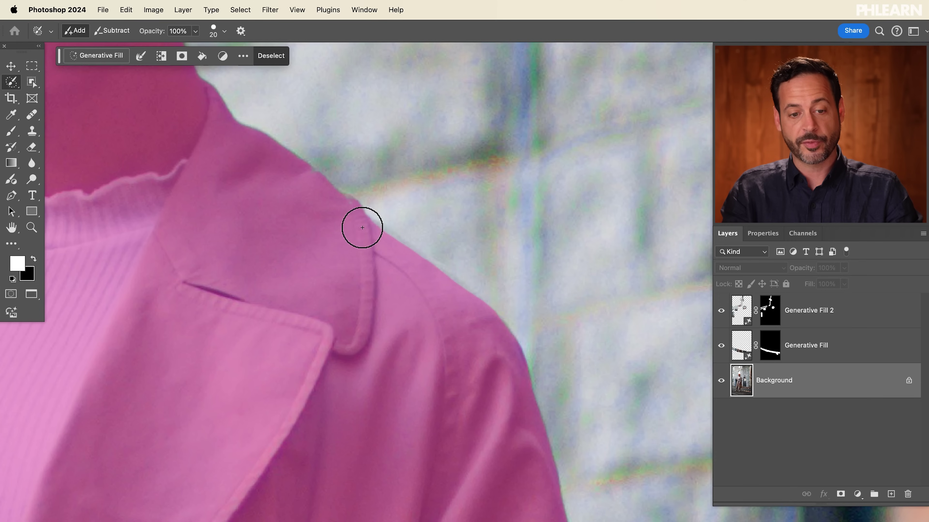
Refine edges around the face, beanie and jacket shoulder with Alt-subtract, then zoom out to the whole woman.
drag(182, 200, 386, 414)
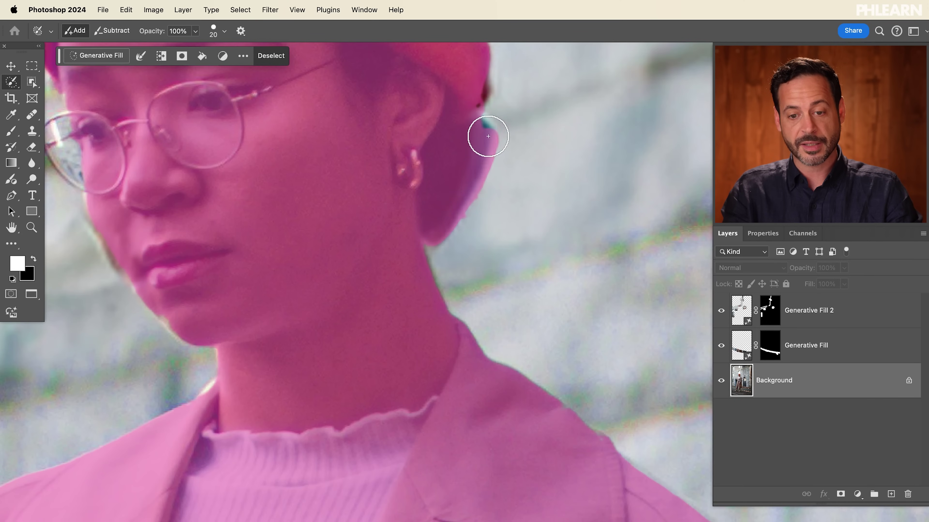
mouse_move(391, 96)
mouse_down()
mouse_move(431, 442)
mouse_move(459, 432)
mouse_up()
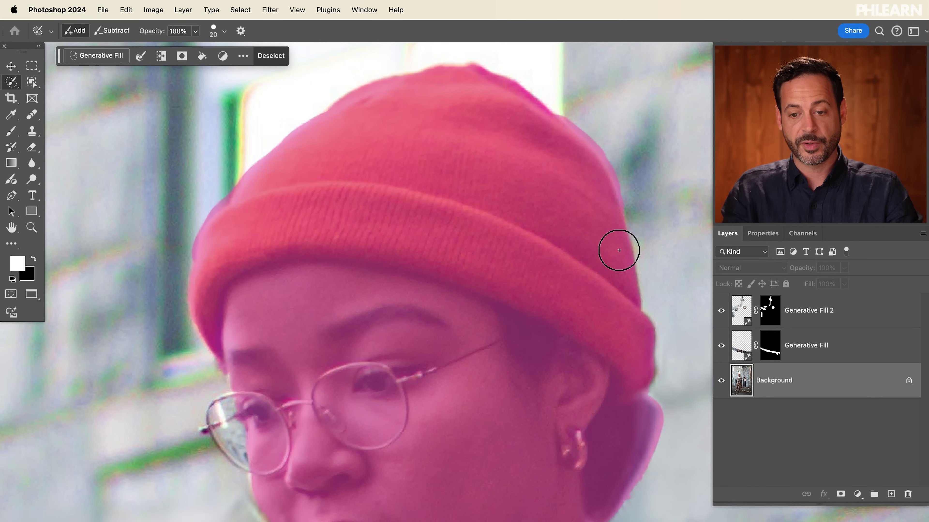
key(alt)
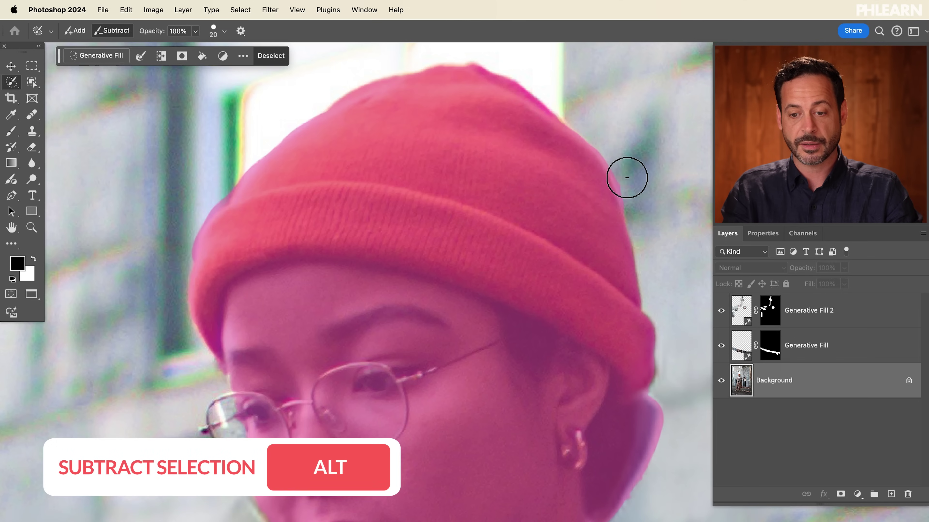
mouse_move(413, 435)
mouse_down()
mouse_move(329, 350)
mouse_move(380, 211)
mouse_up()
drag(267, 189, 254, 195)
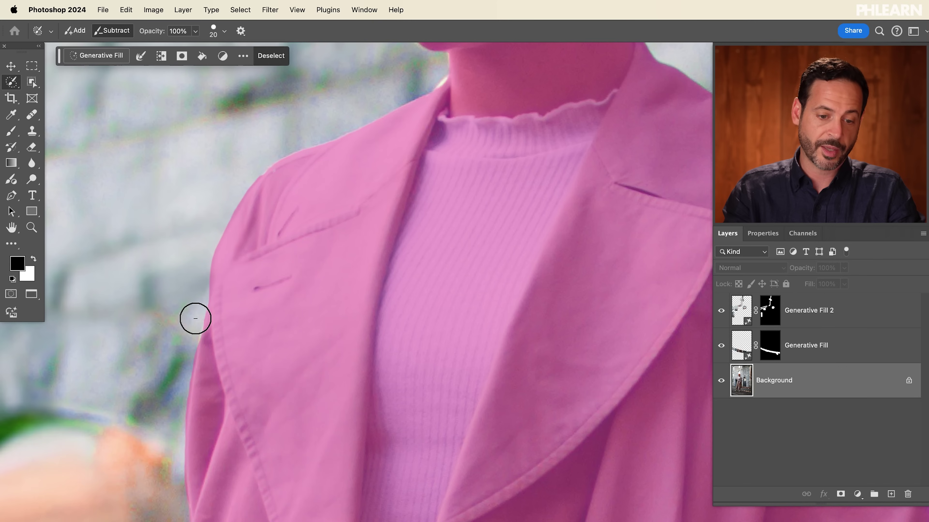
drag(338, 300, 271, 315)
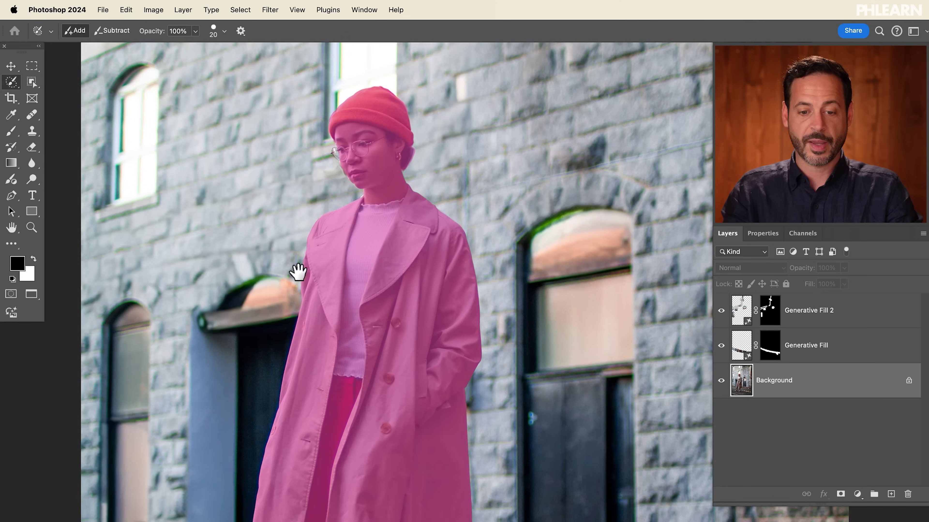
mouse_move(298, 270)
mouse_down()
mouse_move(332, 243)
mouse_move(330, 229)
mouse_up()
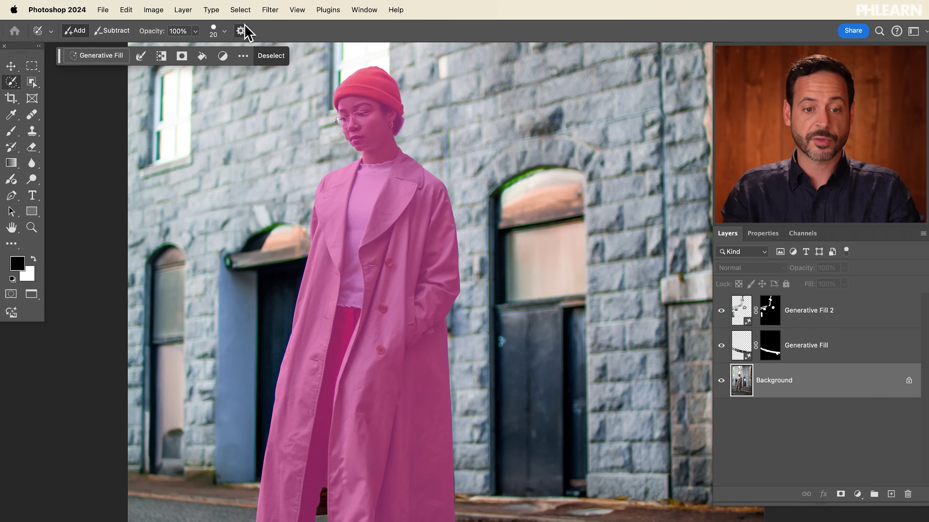
click(242, 31)
click(252, 55)
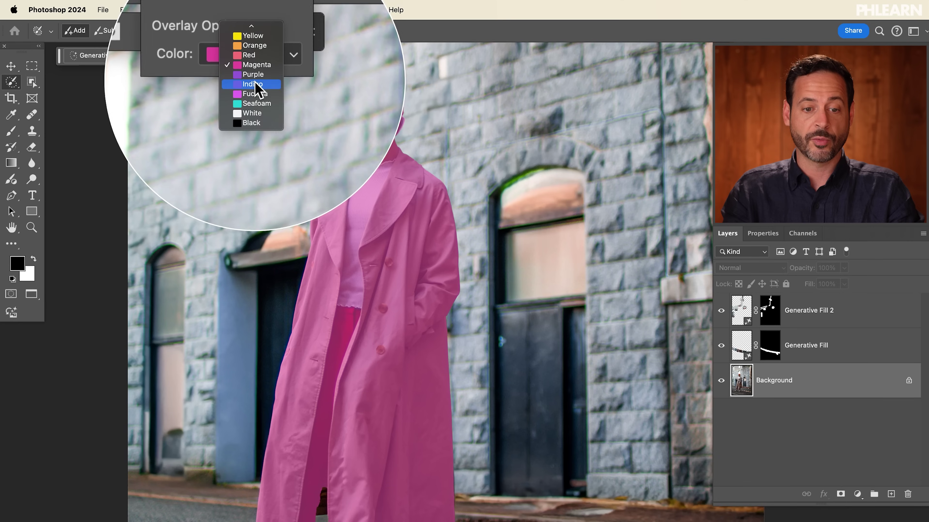
click(260, 70)
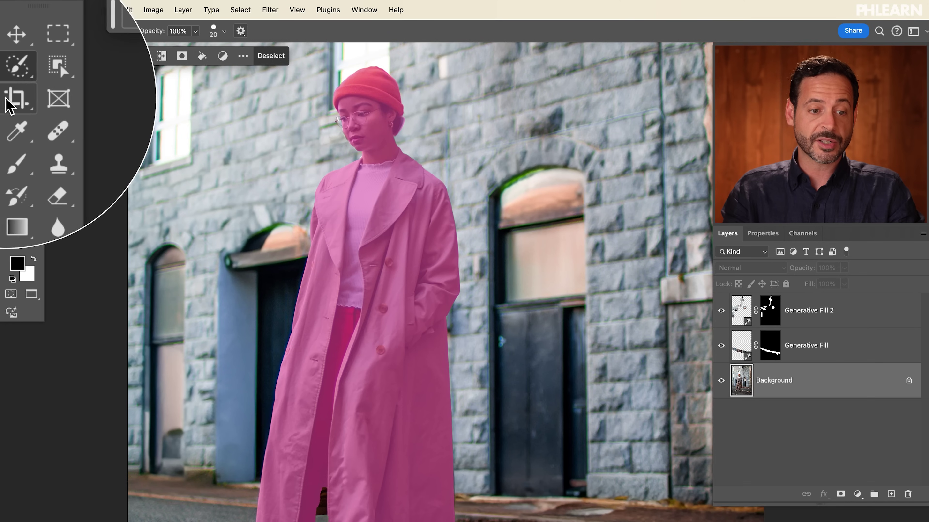
click(17, 87)
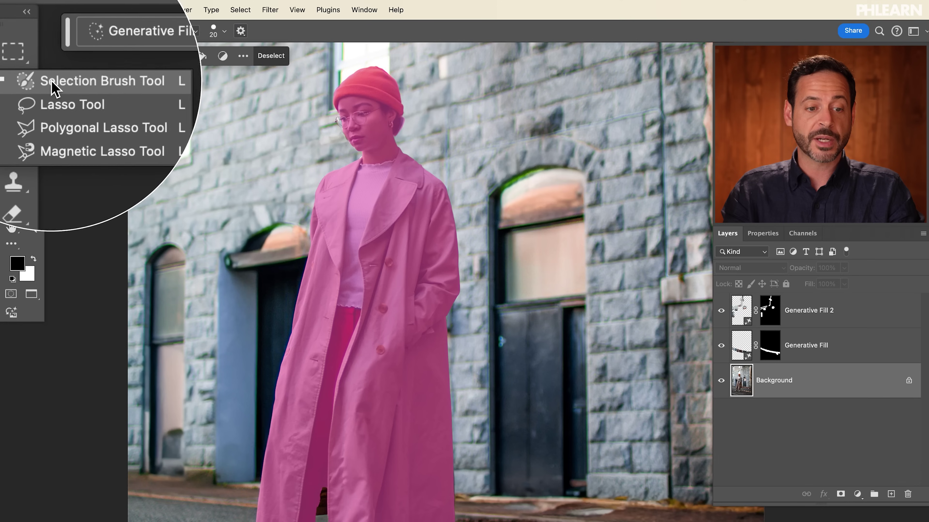
click(54, 81)
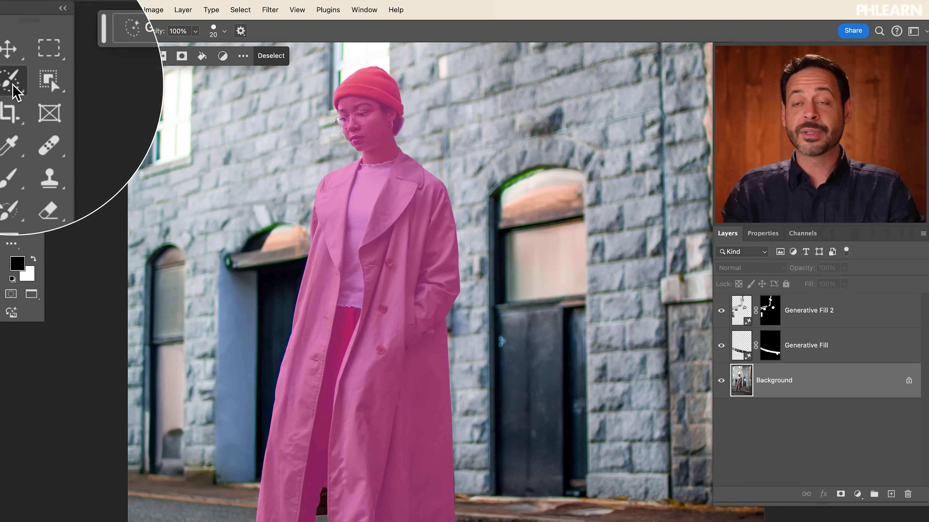